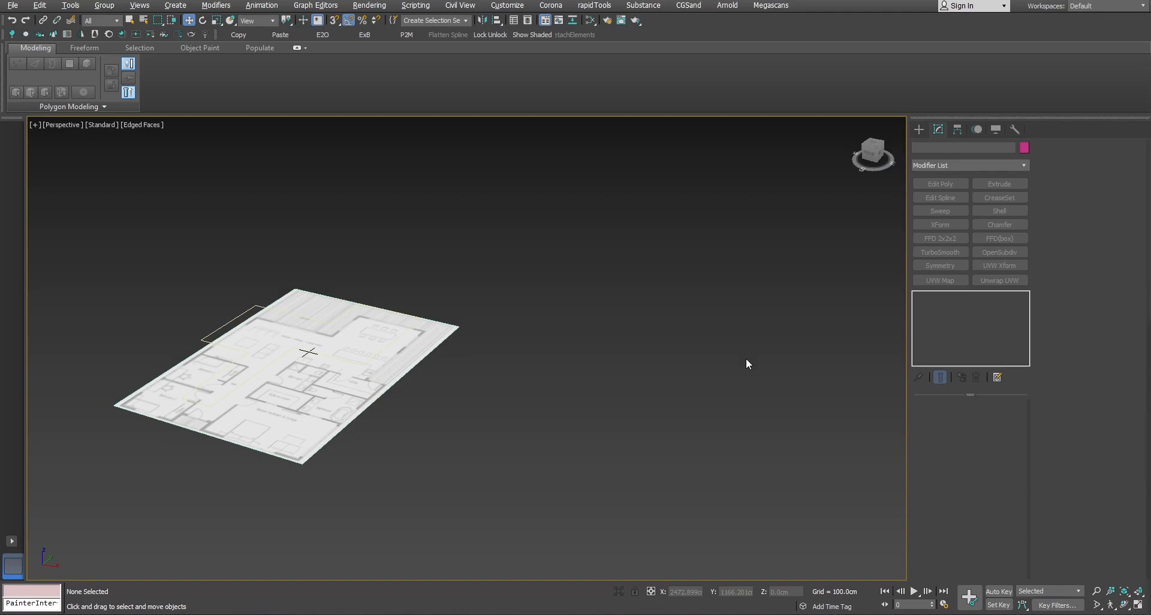
{"action": "left_click", "coordinate": [281, 315]}
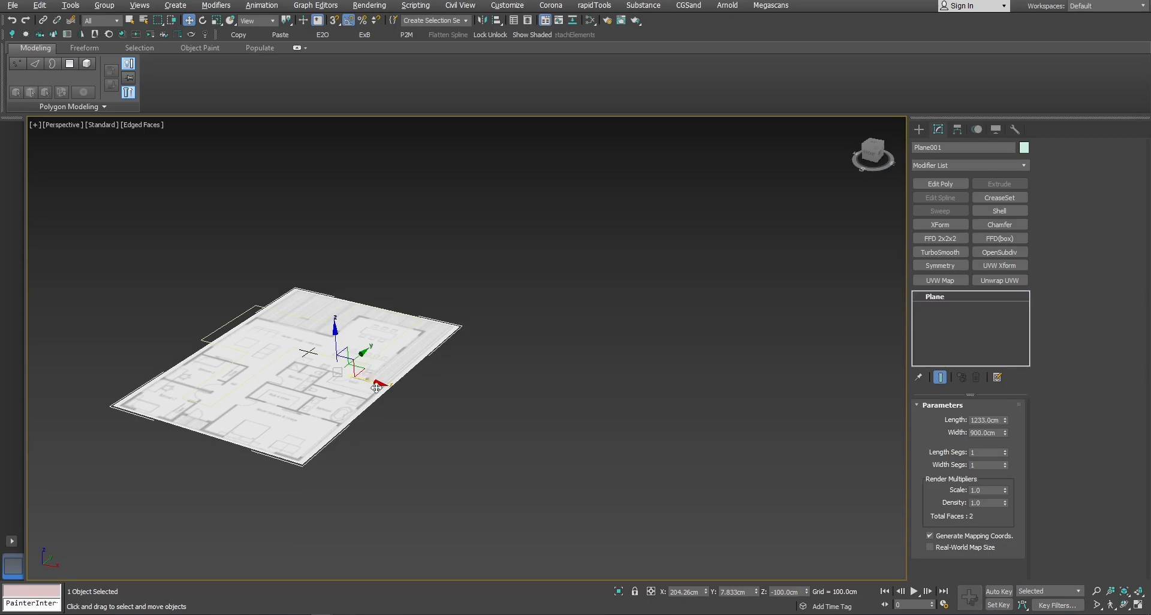
{"action": "left_click_drag", "start_coordinate": [355, 400], "coordinate": [654, 477], "text": "shift"}
{"action": "left_click", "coordinate": [527, 269]}
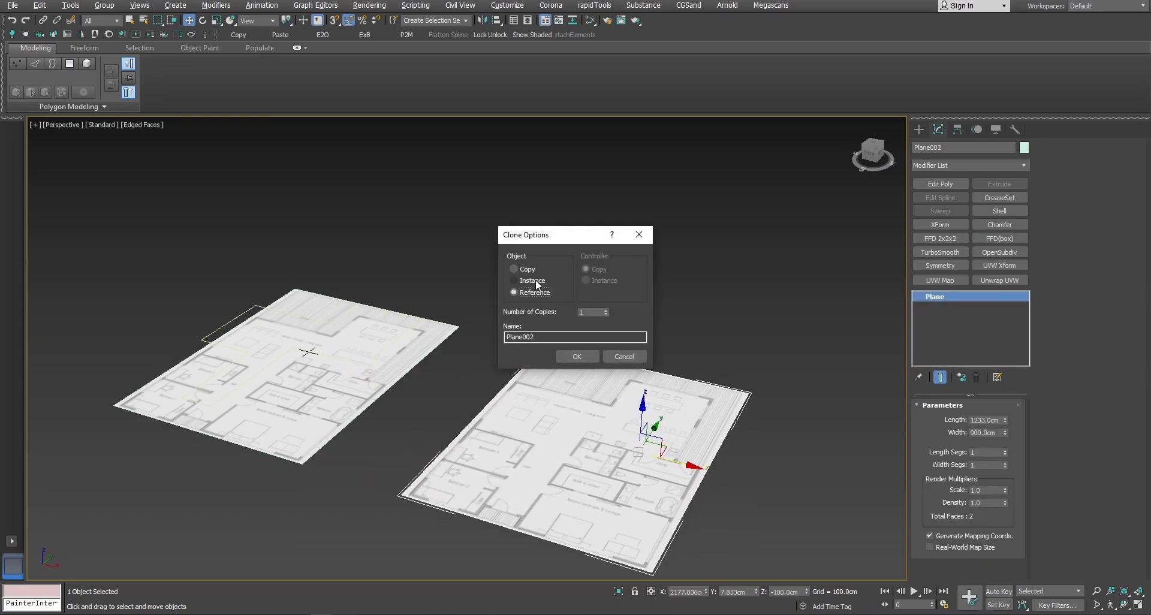
{"action": "left_click", "coordinate": [540, 284]}
{"action": "left_click", "coordinate": [546, 293]}
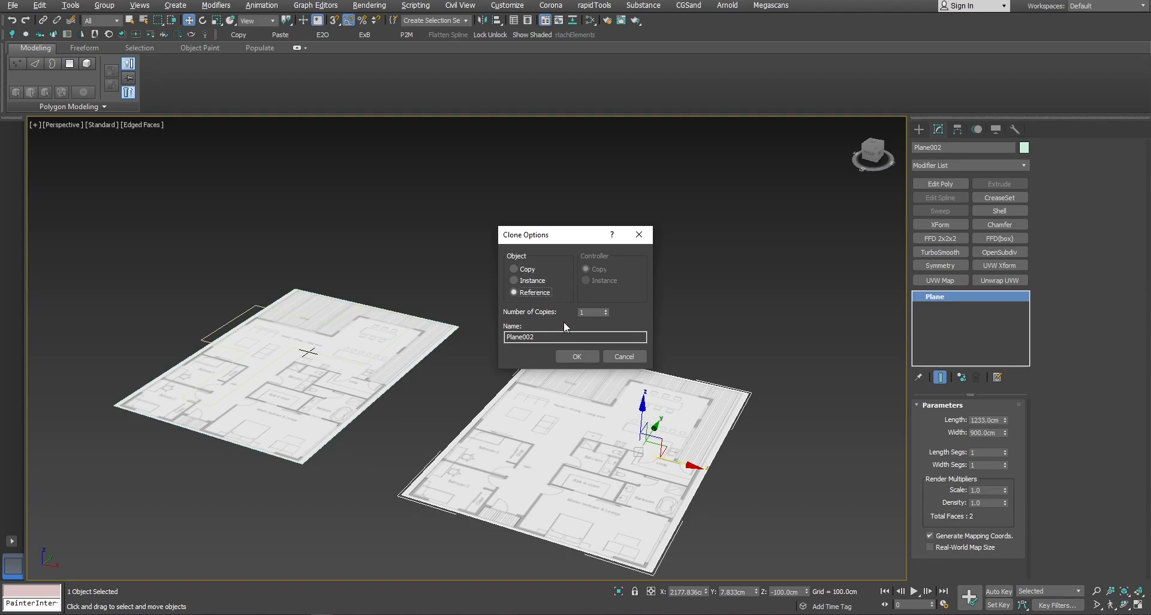
{"action": "left_click", "coordinate": [623, 356]}
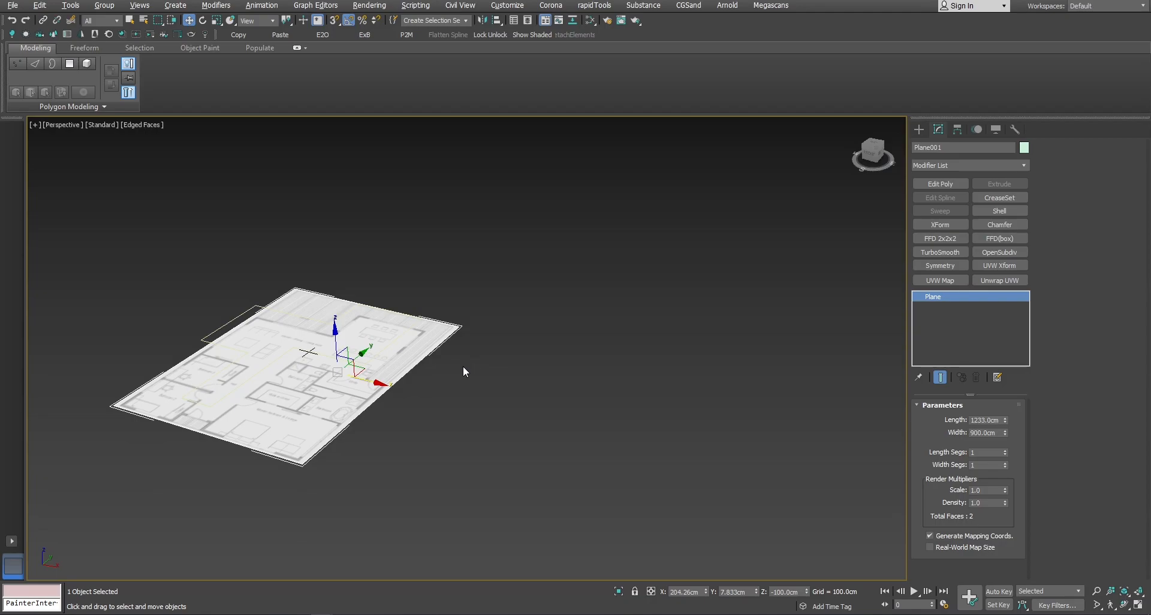
Examine the floor plan plane from the top and in perspective.
{"action": "middle_click_drag", "start_coordinate": [463, 367], "coordinate": [618, 408], "text": "alt"}
{"action": "key", "text": "alt+w"}
{"action": "right_click", "coordinate": [352, 226]}
{"action": "key", "text": "z"}
{"action": "key", "text": "alt+w"}
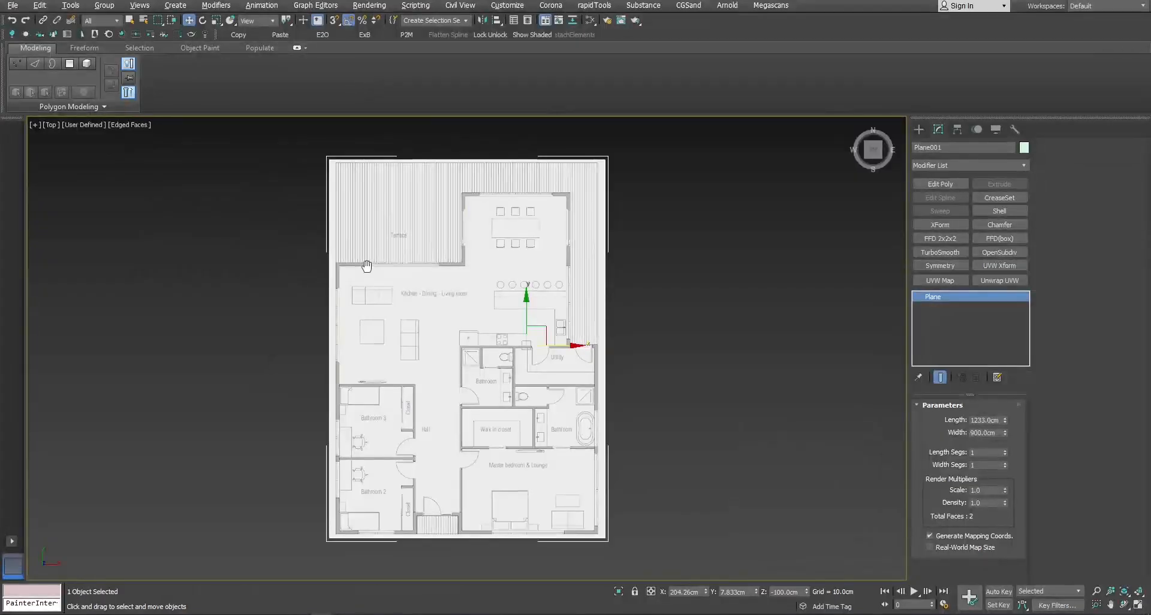
{"action": "middle_click_drag", "start_coordinate": [483, 237], "coordinate": [566, 226]}
{"action": "scroll", "coordinate": [566, 226], "scroll_direction": "up", "scroll_amount": 3}
{"action": "key", "text": "alt+w"}
{"action": "right_click", "coordinate": [591, 356]}
{"action": "key", "text": "alt+w"}
{"action": "scroll", "coordinate": [501, 327], "scroll_direction": "up", "scroll_amount": 3}
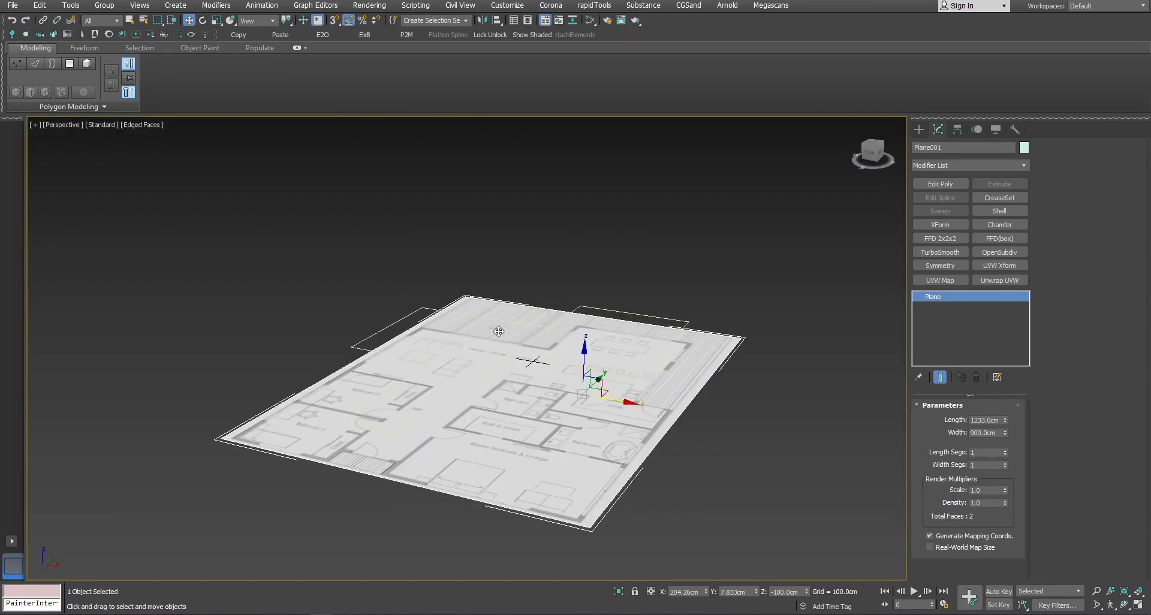
{"action": "middle_click_drag", "start_coordinate": [501, 326], "coordinate": [506, 352], "text": "alt"}
Examine the vertices of the spline that traces the living area and hall on the floor plan.
{"action": "left_click", "coordinate": [525, 359]}
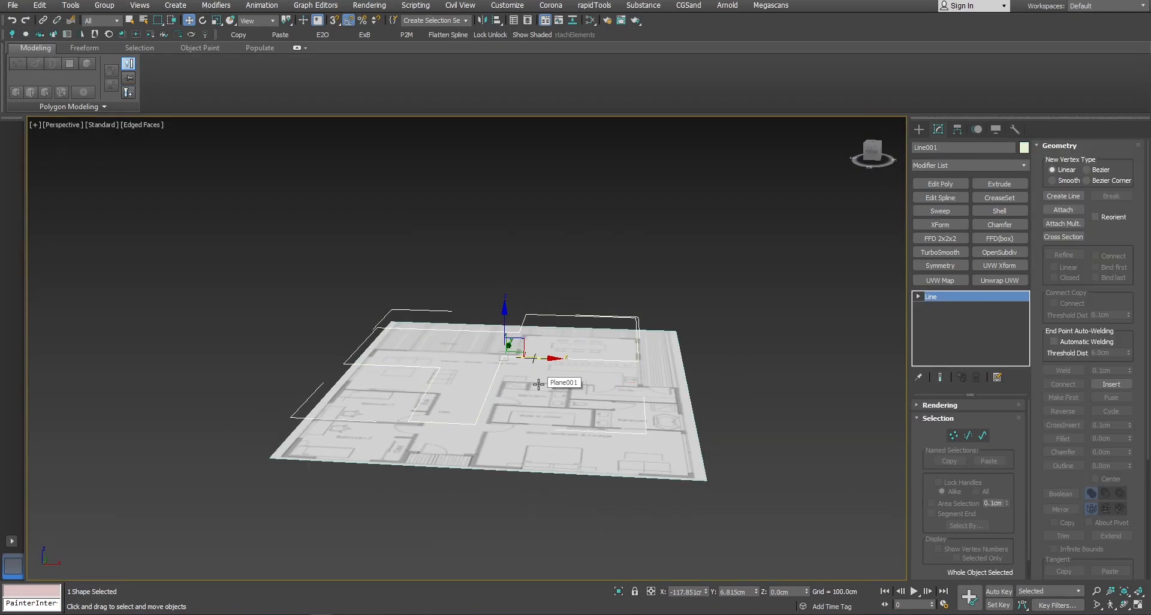
{"action": "middle_click_drag", "start_coordinate": [538, 384], "coordinate": [371, 352], "text": "alt"}
{"action": "key", "text": "1"}
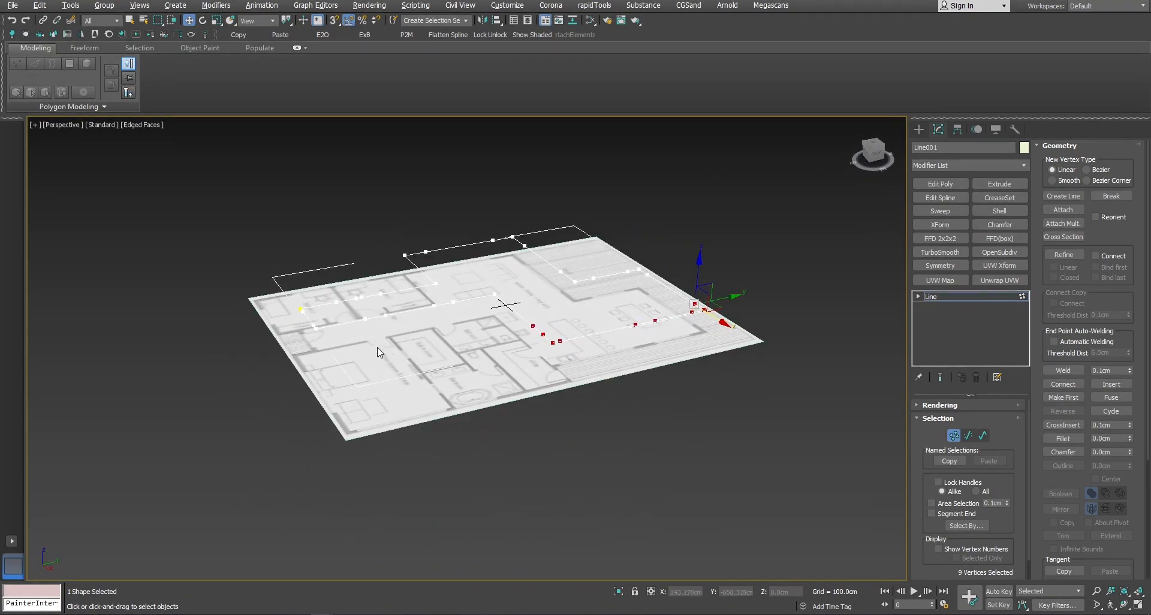
{"action": "middle_click_drag", "start_coordinate": [450, 316], "coordinate": [414, 359]}
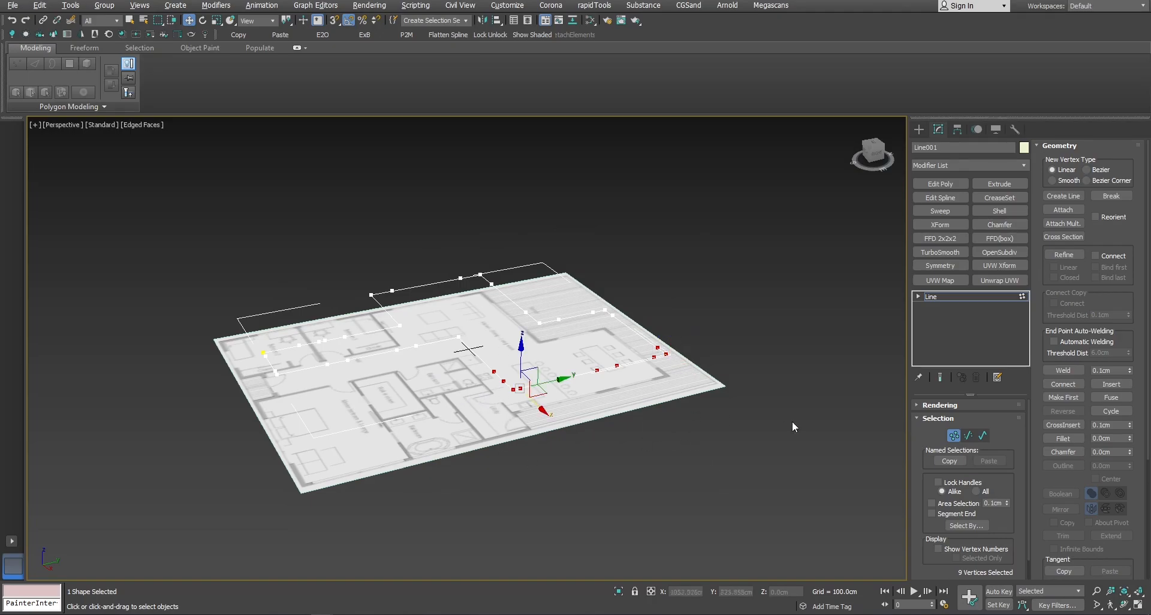
{"action": "left_click", "coordinate": [953, 436]}
{"action": "middle_click_drag", "start_coordinate": [618, 342], "coordinate": [685, 352], "text": "alt"}
{"action": "scroll", "coordinate": [485, 358], "scroll_direction": "up", "scroll_amount": 5}
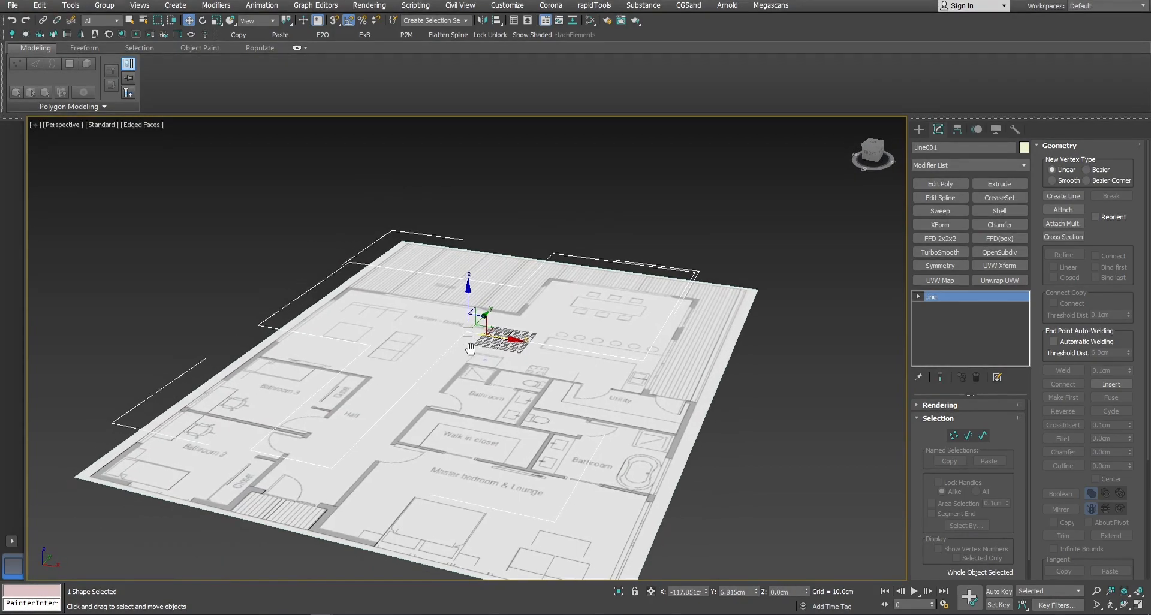
{"action": "middle_click_drag", "start_coordinate": [463, 358], "coordinate": [498, 351]}
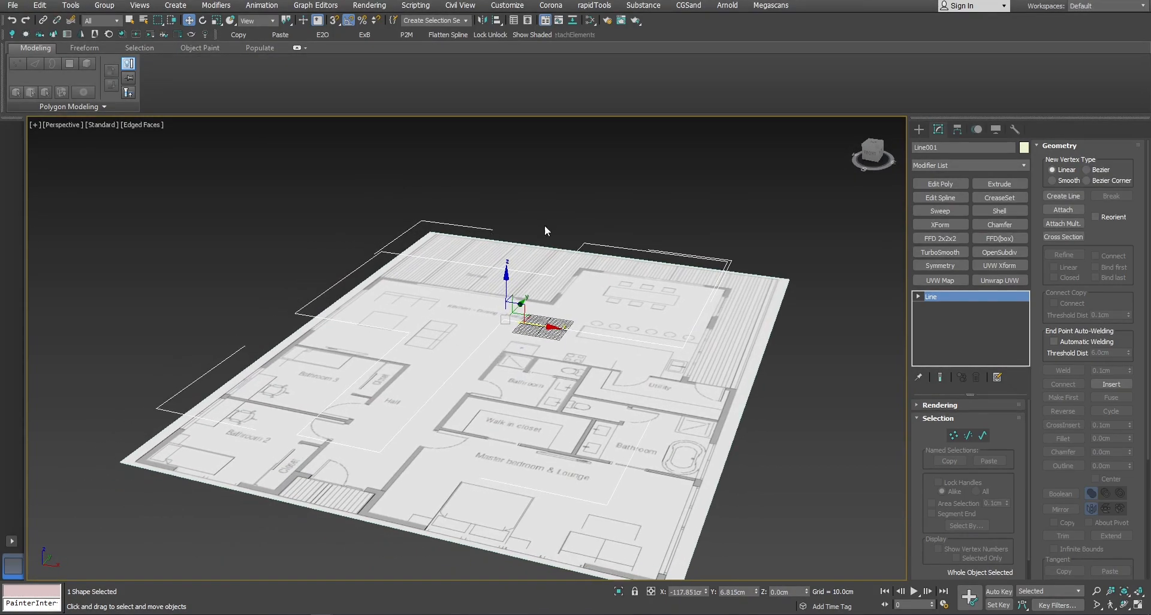
Extrude the floor outline spline 300 cm, add an Edit Poly modifier and delete its top and bottom polygons.
{"action": "left_click", "coordinate": [1015, 185]}
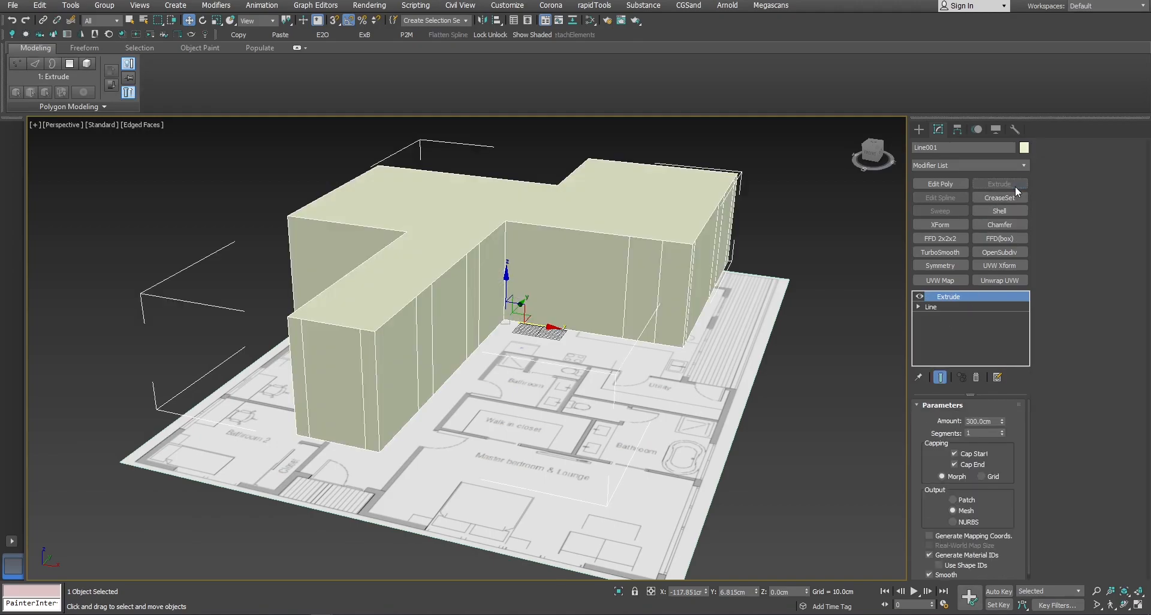
{"action": "left_click", "coordinate": [947, 184]}
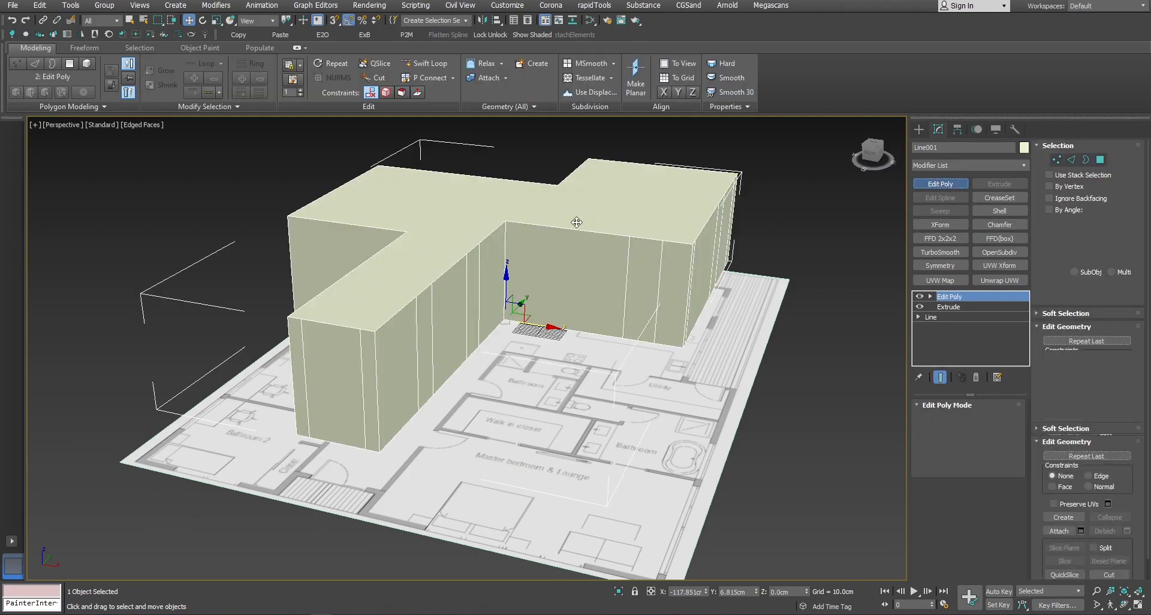
{"action": "key", "text": "4"}
{"action": "left_click", "coordinate": [577, 221]}
{"action": "middle_click_drag", "start_coordinate": [604, 299], "coordinate": [592, 252], "text": "alt"}
{"action": "left_click", "coordinate": [591, 325], "text": "ctrl"}
{"action": "key", "text": "Delete"}
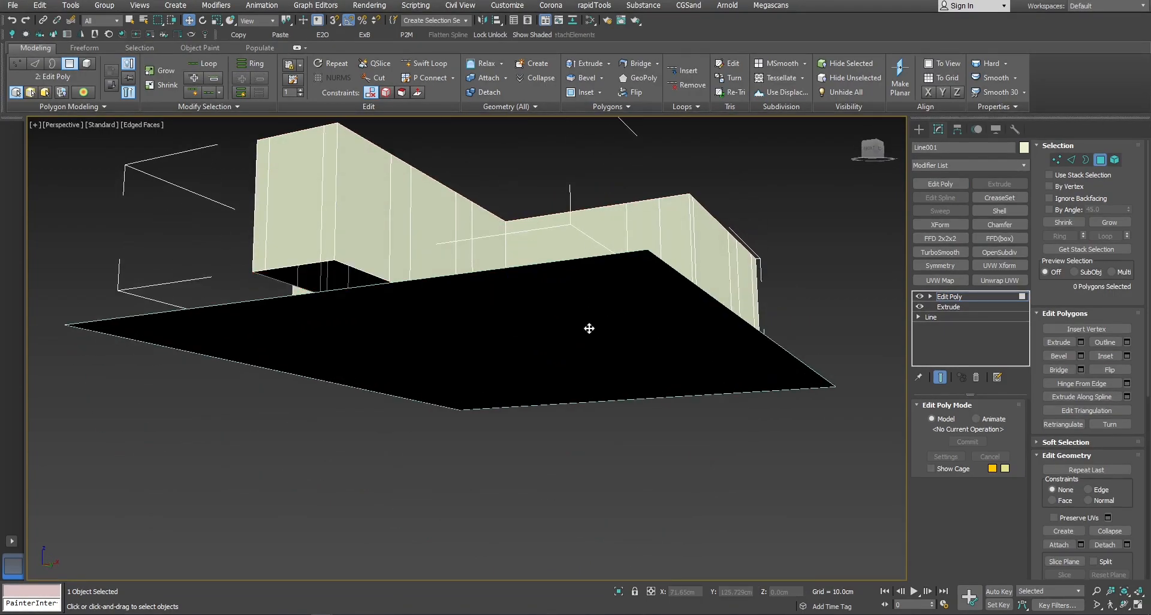
Flip the normals of all the wall polygons so they face inward.
{"action": "key", "text": "ctrl+a"}
{"action": "left_click", "coordinate": [1115, 370]}
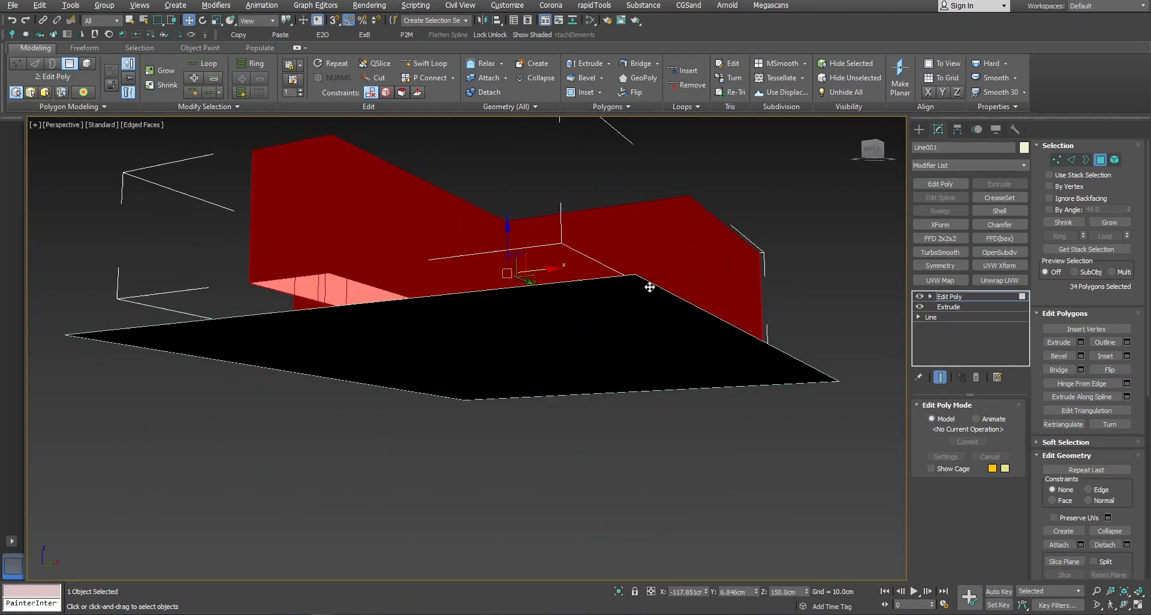
{"action": "key", "text": "shift+z"}
Delete the Edit Poly and Extrude modifiers from the outline spline.
{"action": "left_click", "coordinate": [966, 296]}
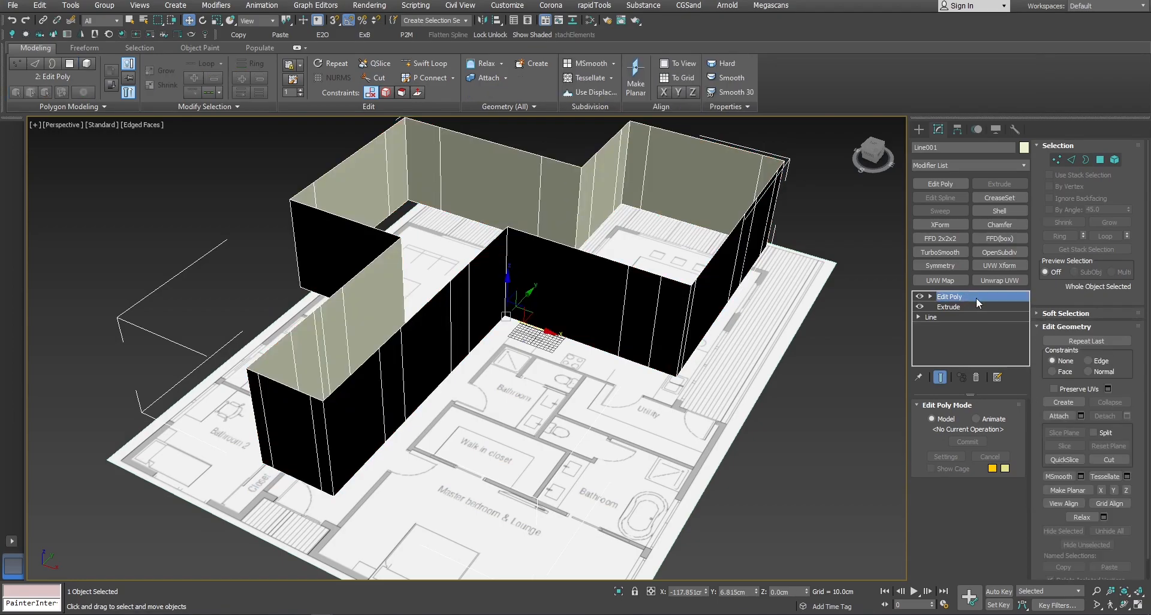
{"action": "left_click", "coordinate": [957, 306], "text": "ctrl"}
{"action": "left_click", "coordinate": [976, 377]}
Lower the outline spline to the floor plan by setting its Z position to -100 cm.
{"action": "middle_click_drag", "start_coordinate": [547, 276], "coordinate": [531, 261], "text": "alt"}
{"action": "left_click_drag", "start_coordinate": [507, 283], "coordinate": [511, 314]}
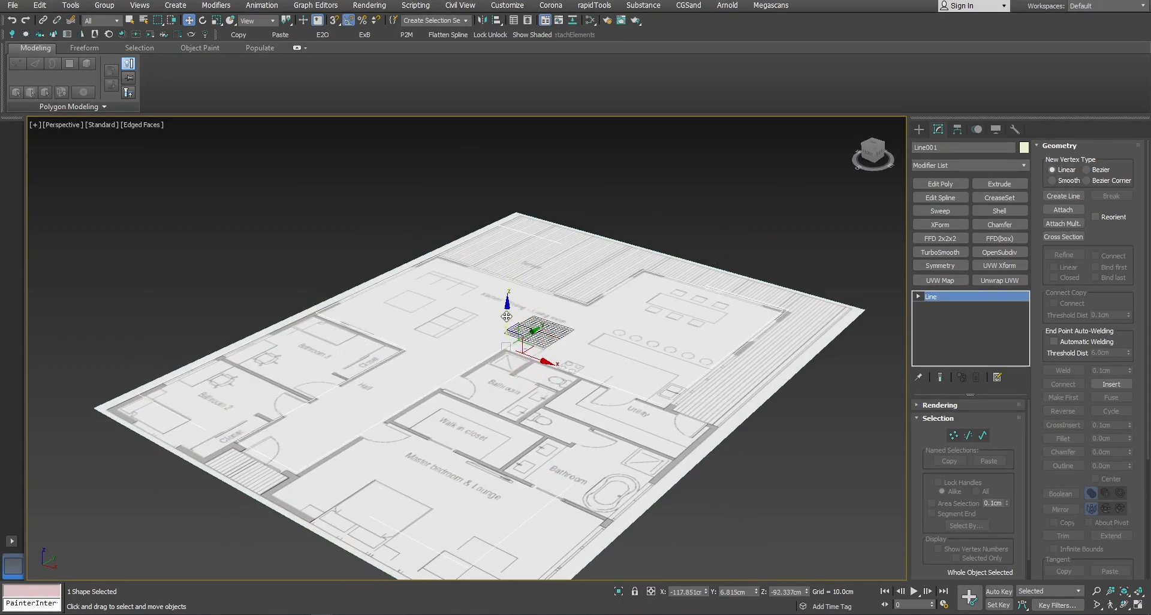
{"action": "middle_click_drag", "start_coordinate": [513, 313], "coordinate": [587, 282]}
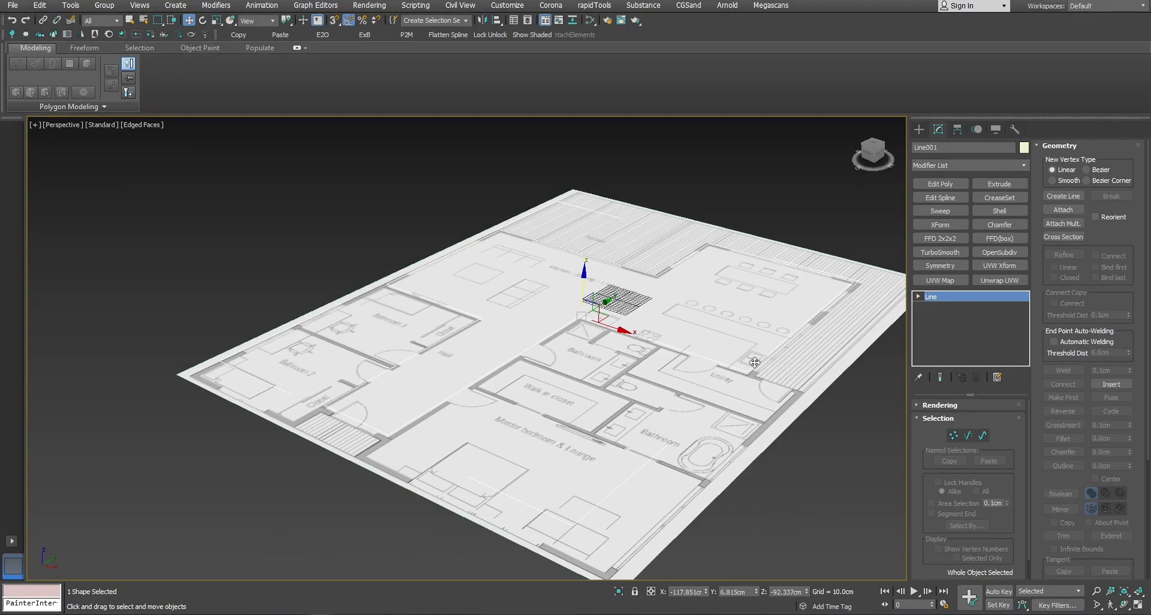
{"action": "left_click", "coordinate": [803, 593]}
{"action": "type", "text": "-100"}
{"action": "key", "text": "Return"}
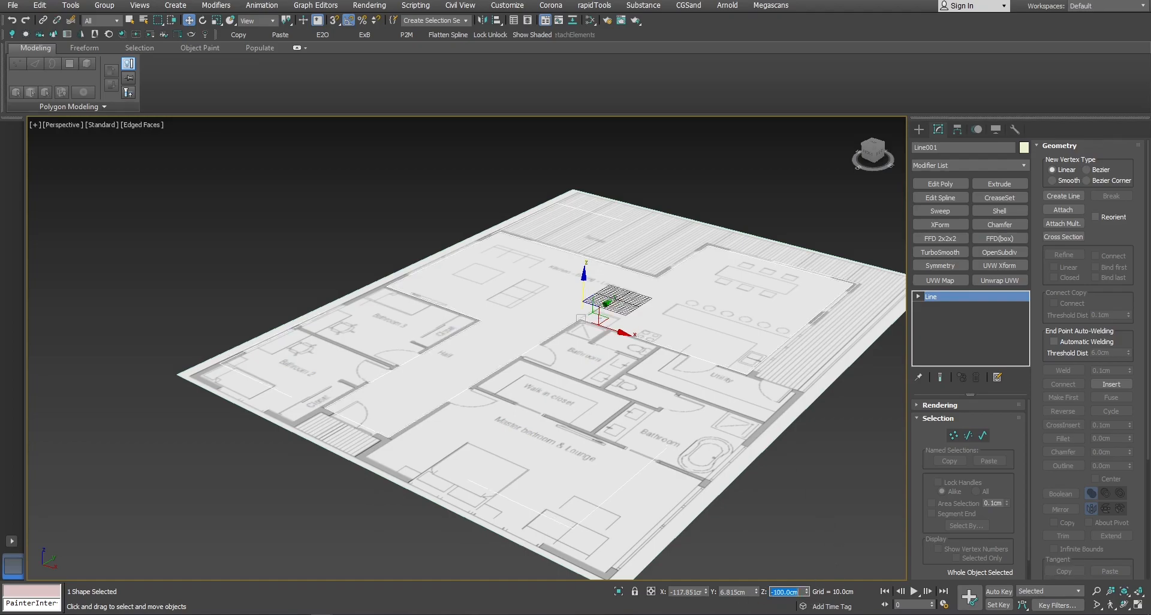
Clone the outline spline upward as a reference and reset the copy's Z position to 0.
{"action": "middle_click_drag", "start_coordinate": [634, 269], "coordinate": [555, 272], "text": "alt"}
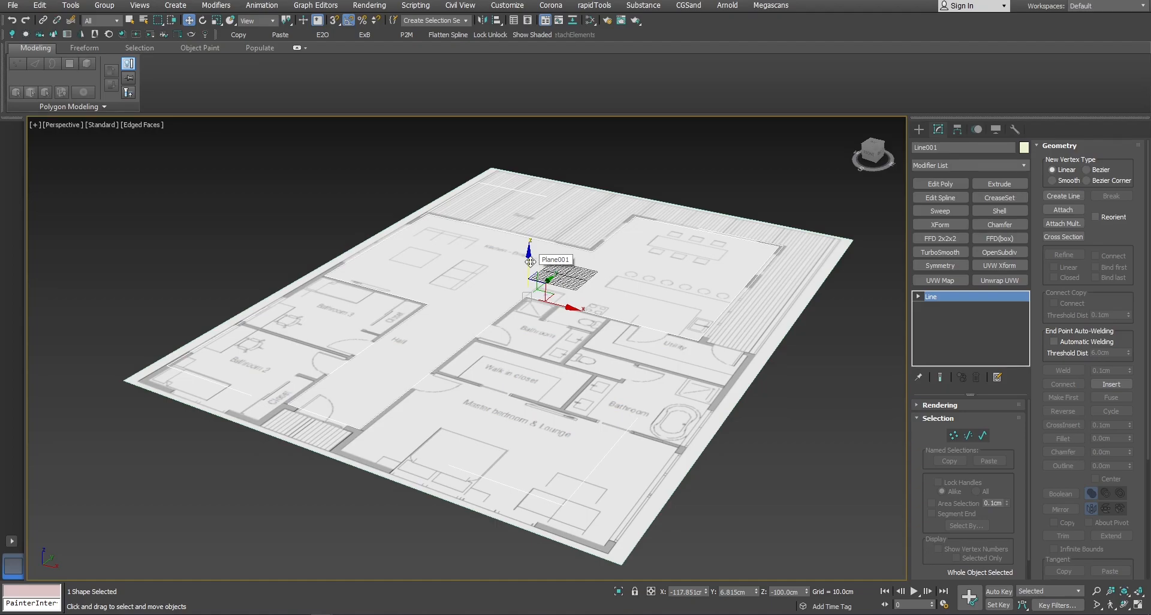
{"action": "left_click_drag", "start_coordinate": [530, 262], "coordinate": [545, 210], "text": "shift"}
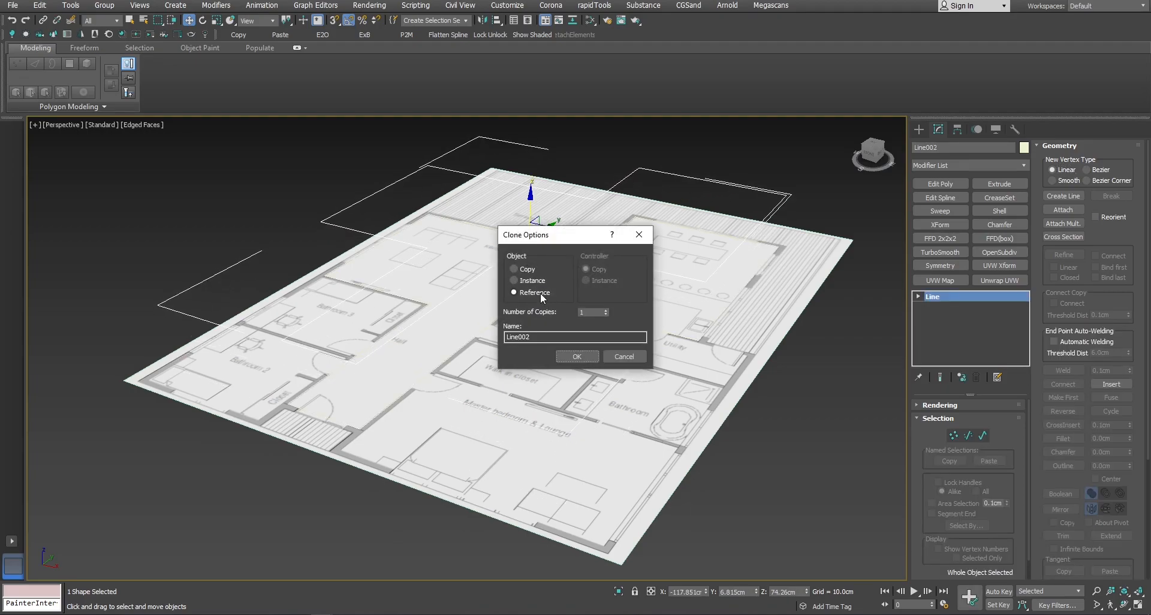
{"action": "left_click", "coordinate": [577, 356]}
{"action": "right_click", "coordinate": [807, 592]}
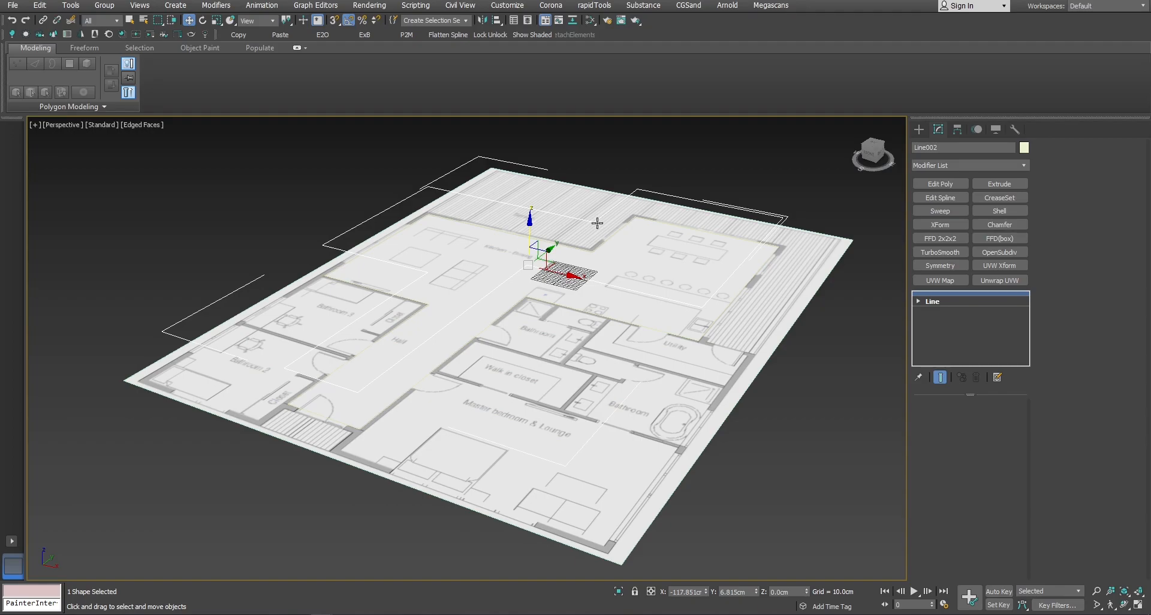
Extrude the referenced outline by -10 cm to form the floor slab.
{"action": "left_click", "coordinate": [1001, 186]}
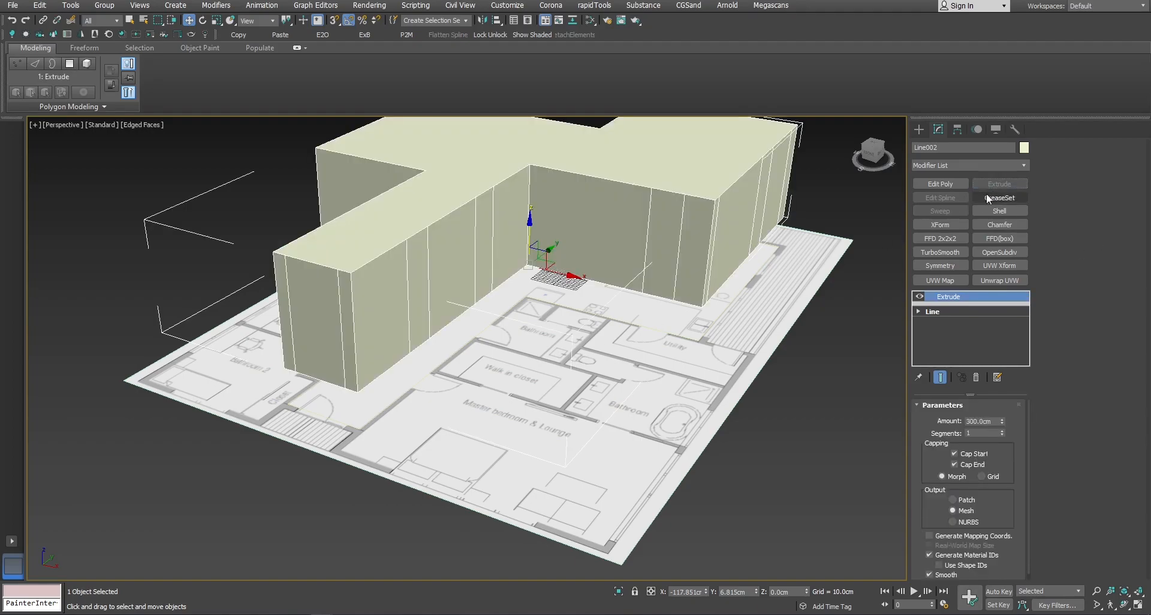
{"action": "double_click", "coordinate": [981, 421]}
{"action": "type", "text": "-10"}
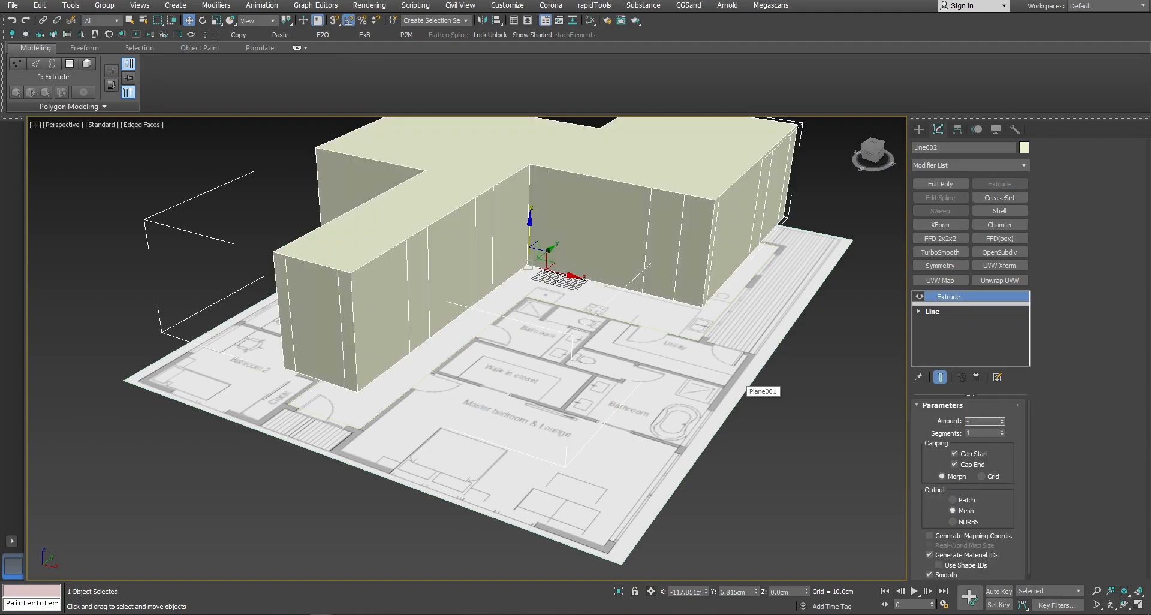
{"action": "key", "text": "Return"}
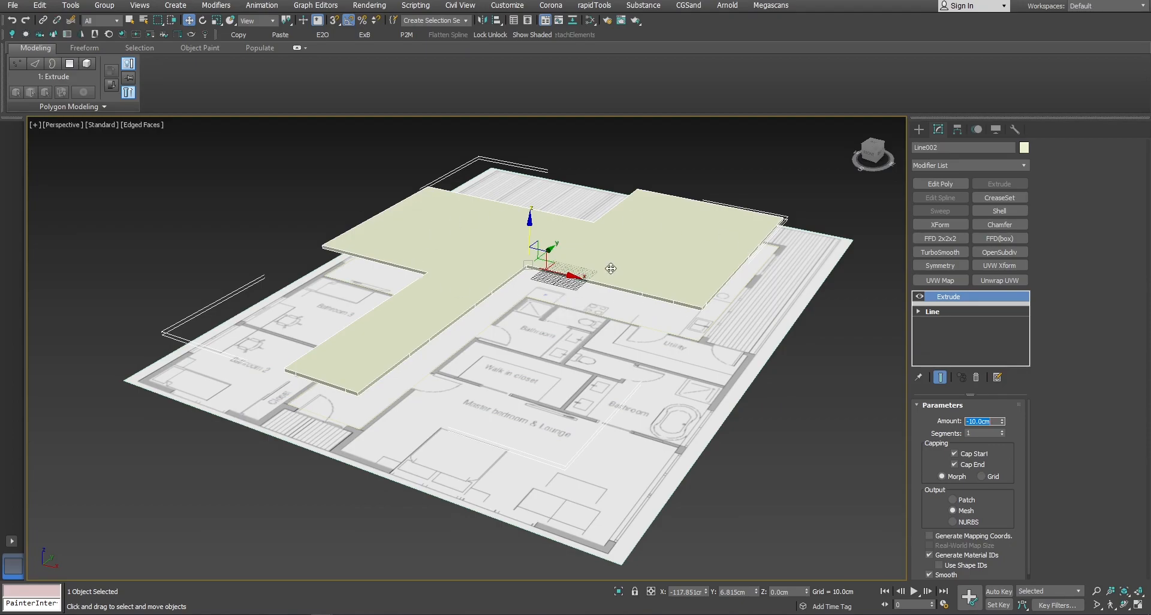
Hide the floor plan plane, leaving the base spline and floor slab displayed.
{"action": "left_click", "coordinate": [378, 417]}
{"action": "left_click", "coordinate": [377, 414]}
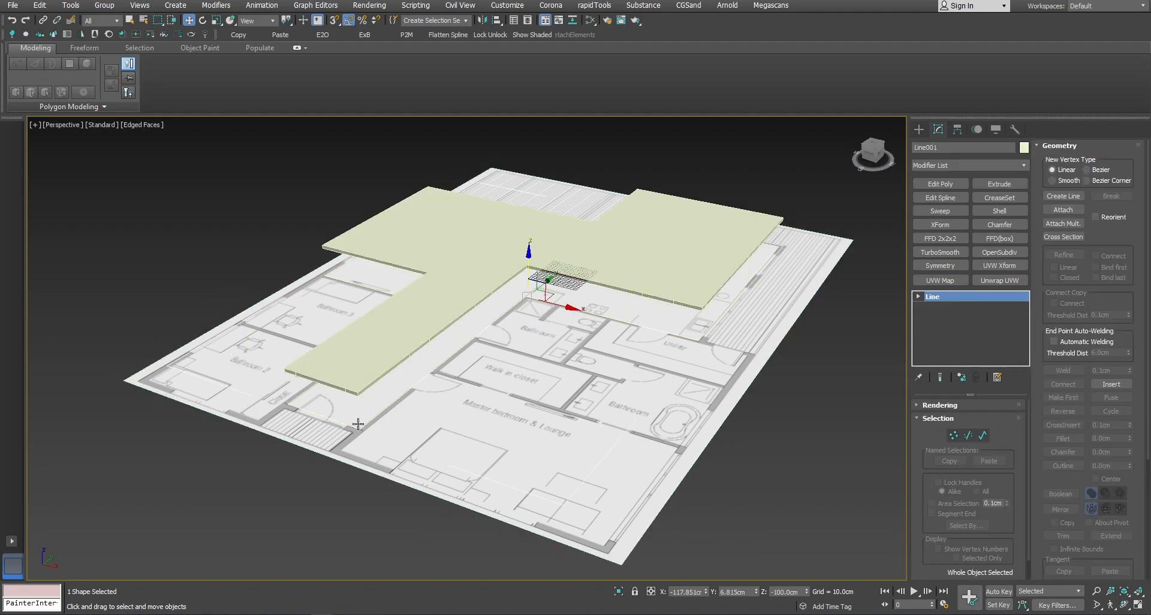
{"action": "middle_click_drag", "start_coordinate": [359, 425], "coordinate": [346, 412], "text": "alt"}
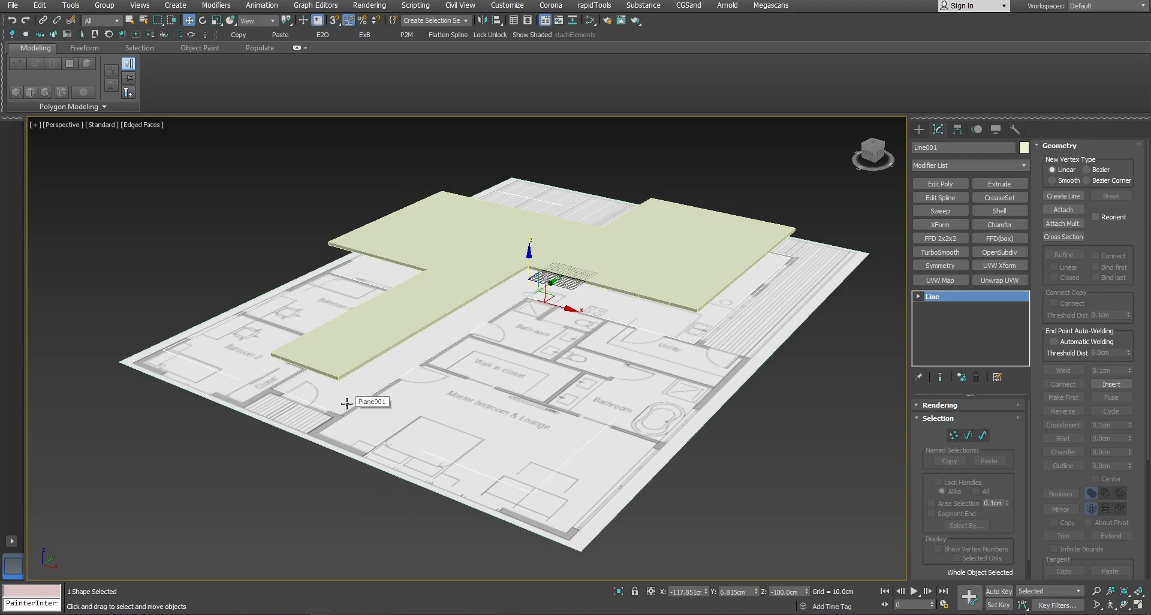
{"action": "left_click", "coordinate": [467, 396]}
{"action": "right_click", "coordinate": [467, 397]}
{"action": "left_click", "coordinate": [487, 355]}
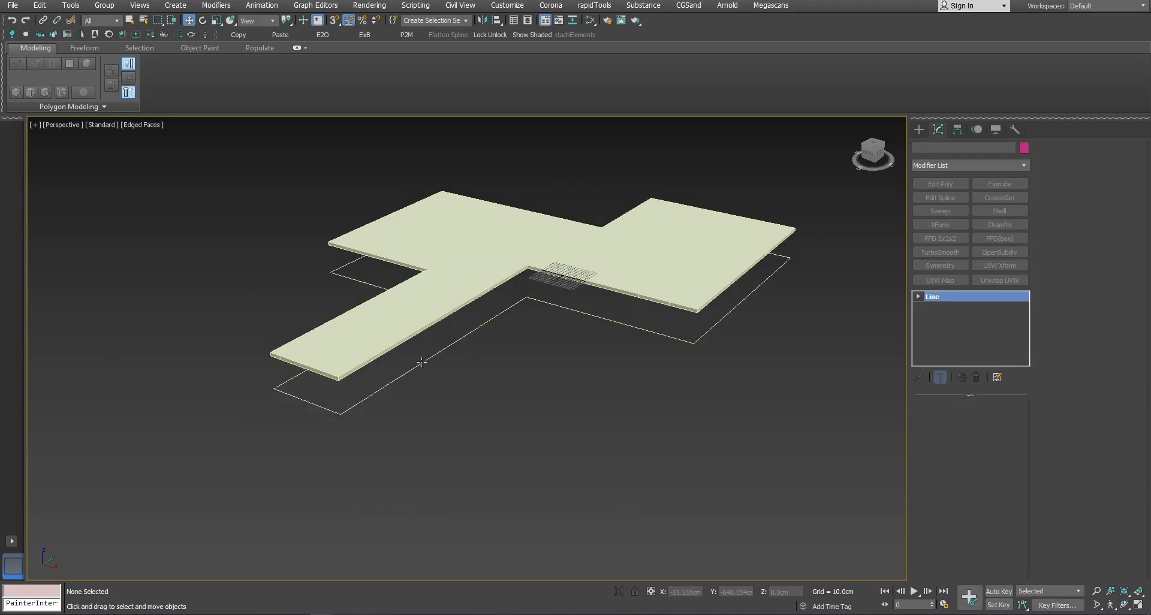
Clone the base spline upward again as a second reference and reset the copy's Z position to 0.
{"action": "left_click", "coordinate": [421, 362]}
{"action": "left_click_drag", "start_coordinate": [528, 263], "coordinate": [523, 236], "text": "shift"}
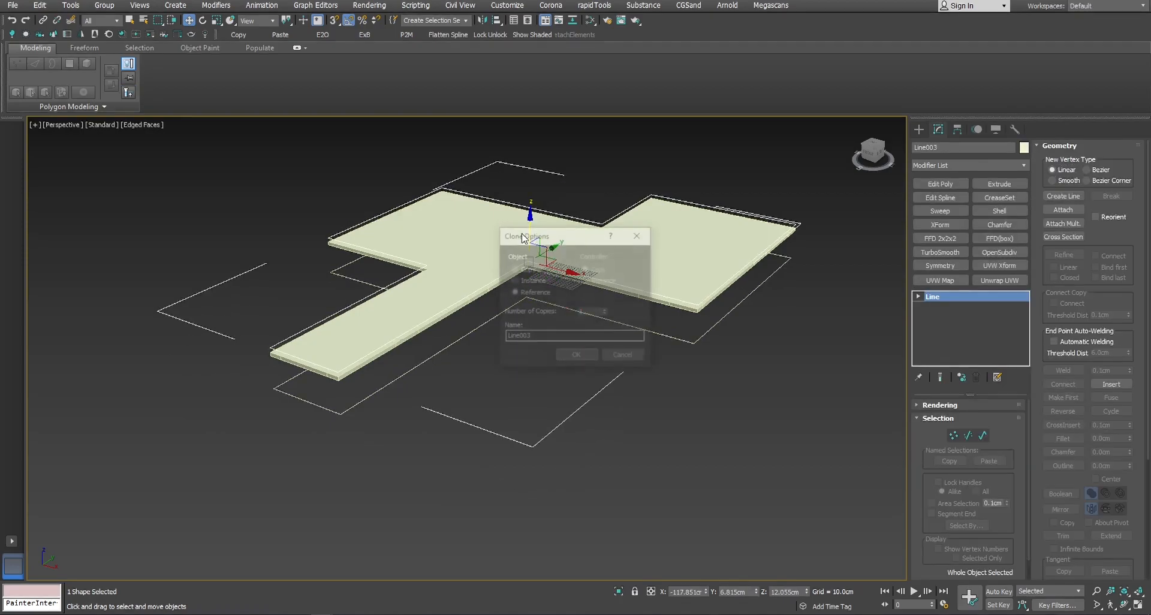
{"action": "left_click", "coordinate": [576, 354]}
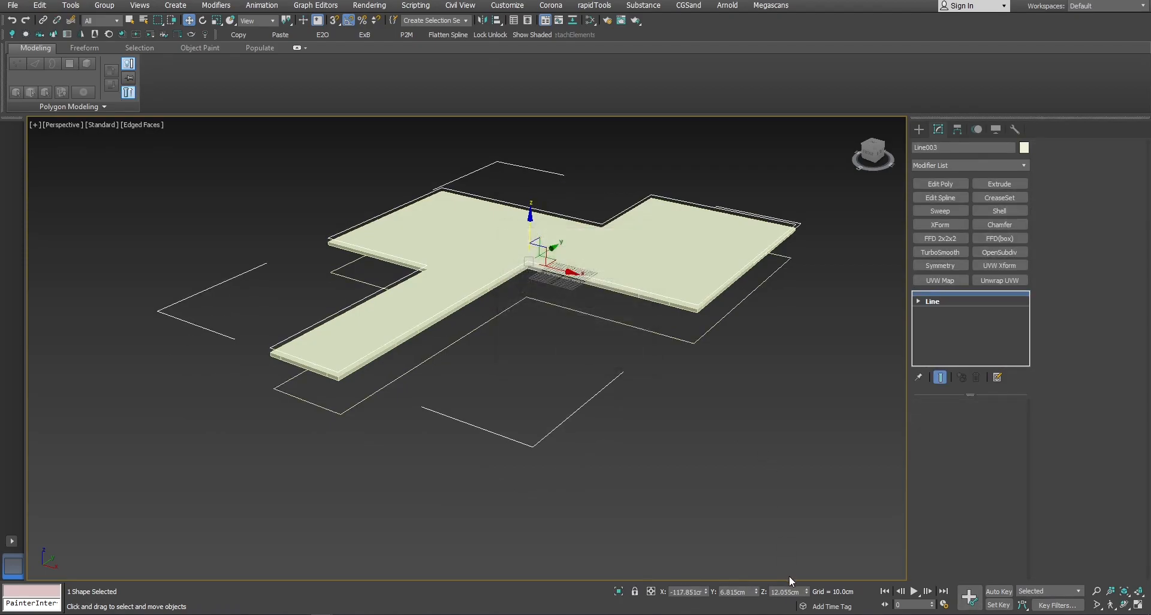
{"action": "right_click", "coordinate": [806, 592]}
Extrude the second referenced outline 300 cm to form the walls.
{"action": "left_click", "coordinate": [990, 184]}
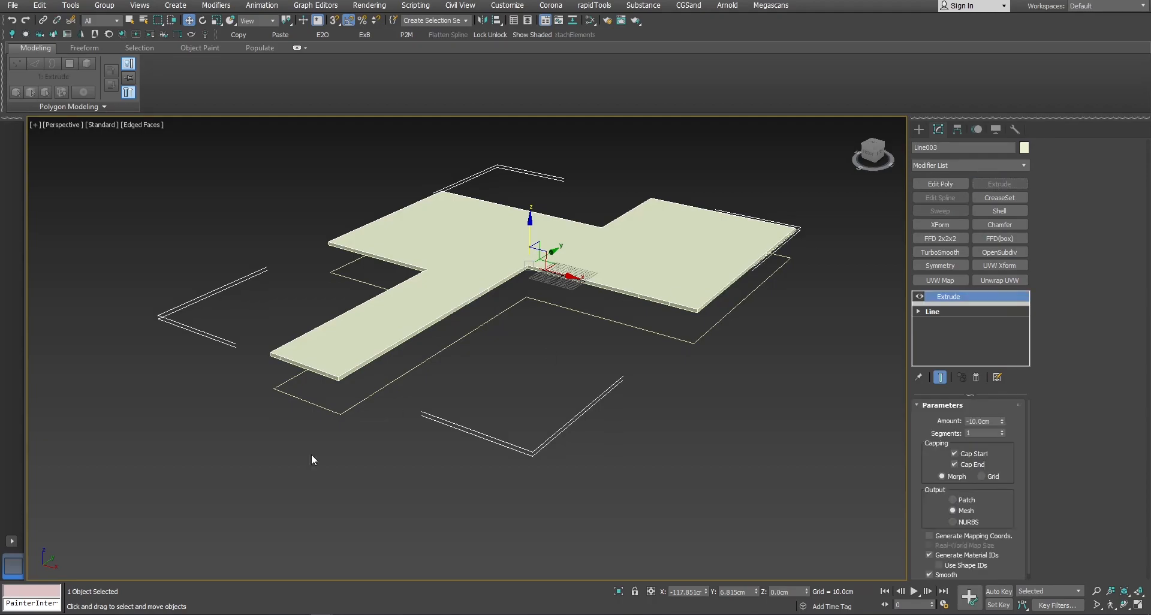
{"action": "double_click", "coordinate": [980, 423]}
{"action": "type", "text": "300"}
{"action": "key", "text": "Return"}
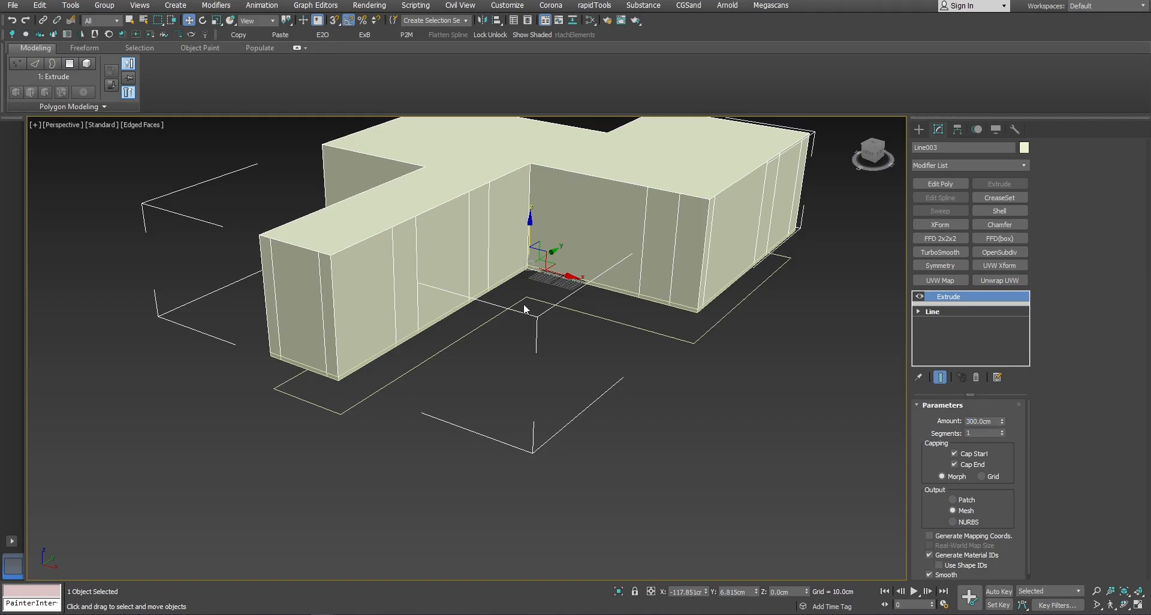
Clone the wall extrusion upward as an instance to about Z 656 cm, add Edit Poly to it and select the original walls.
{"action": "scroll", "coordinate": [524, 308], "scroll_direction": "down", "scroll_amount": 4}
{"action": "left_click_drag", "start_coordinate": [528, 264], "coordinate": [528, 200], "text": "shift"}
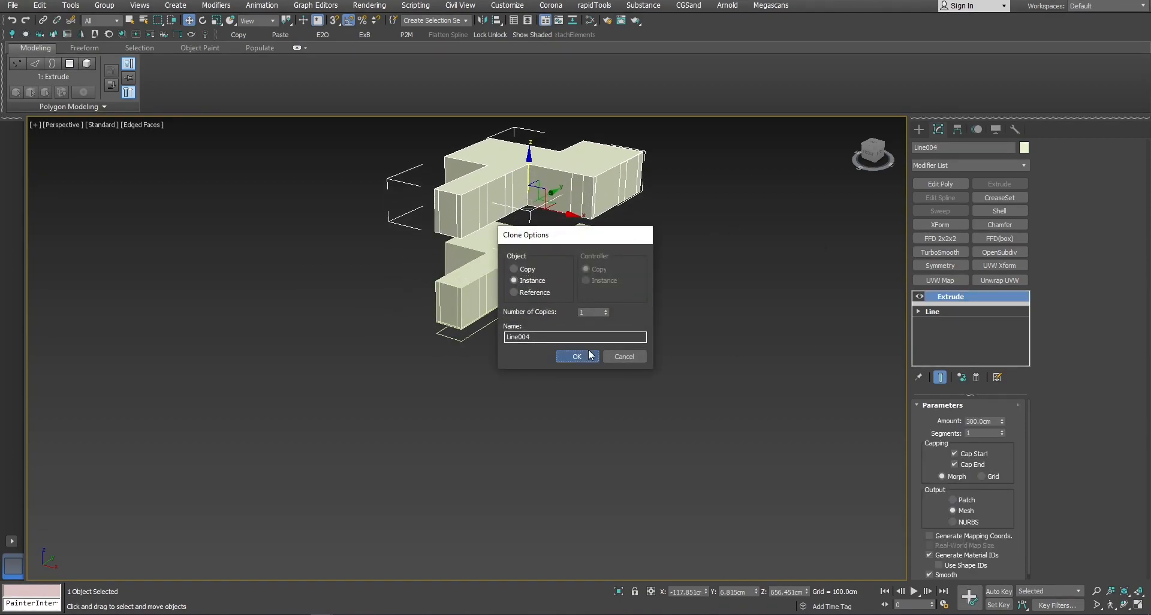
{"action": "left_click", "coordinate": [577, 357]}
{"action": "left_click", "coordinate": [941, 183]}
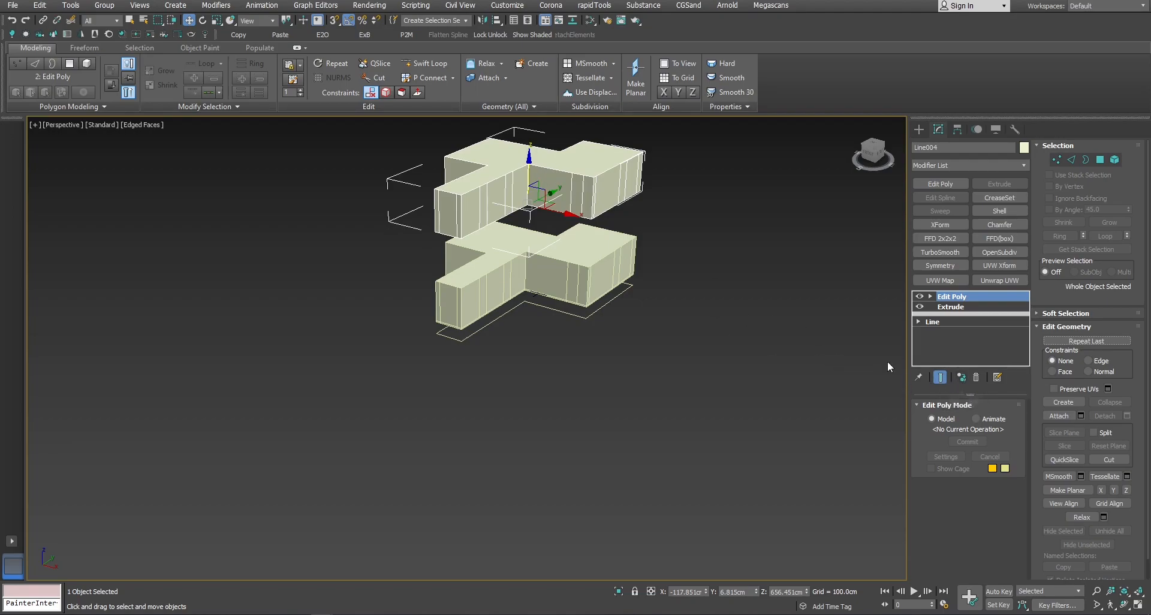
{"action": "left_click", "coordinate": [558, 277]}
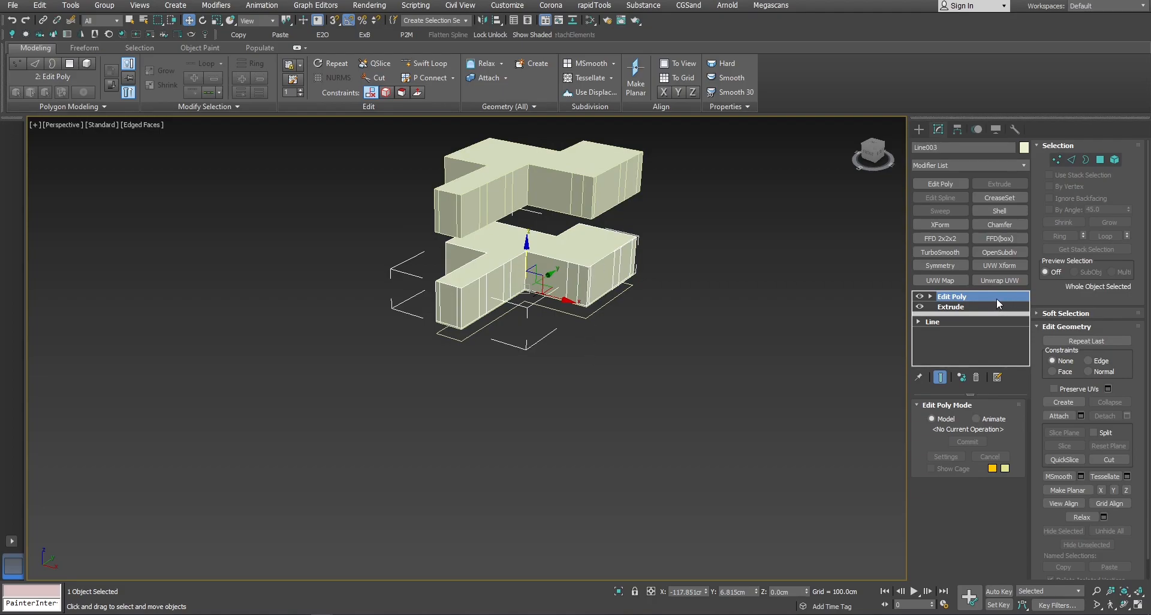
Add a Shell modifier to the original walls and select their upper instance.
{"action": "left_click", "coordinate": [997, 211]}
{"action": "left_click", "coordinate": [606, 182]}
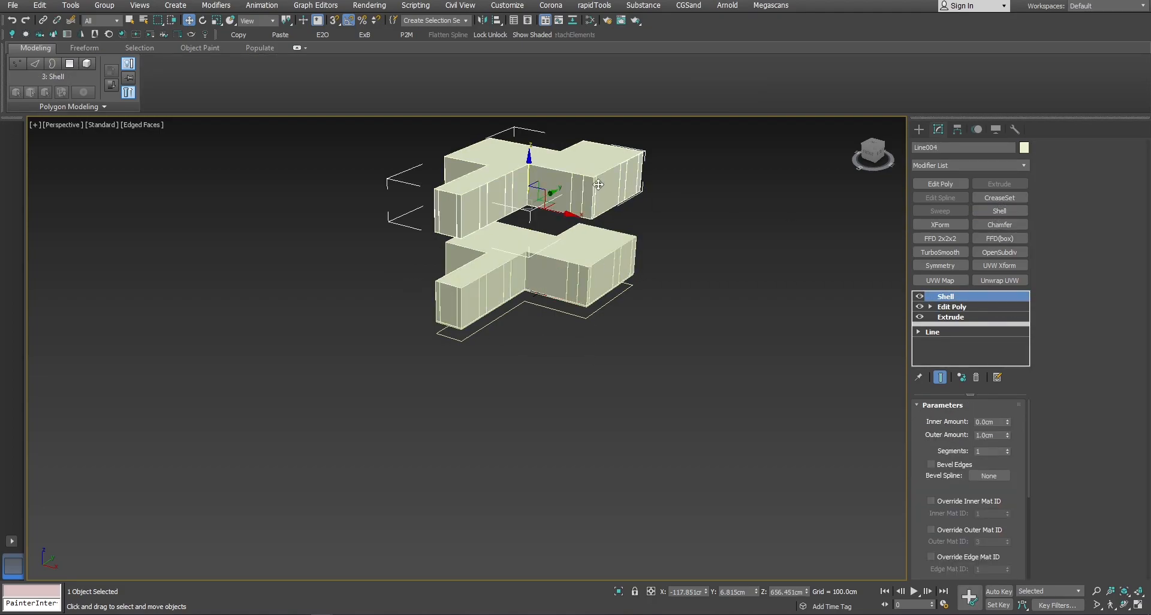
Remove the Shell, Edit Poly and Extrude modifiers from the upper wall instance and delete the remaining outline.
{"action": "left_click", "coordinate": [964, 307], "text": "ctrl"}
{"action": "left_click", "coordinate": [964, 318], "text": "ctrl"}
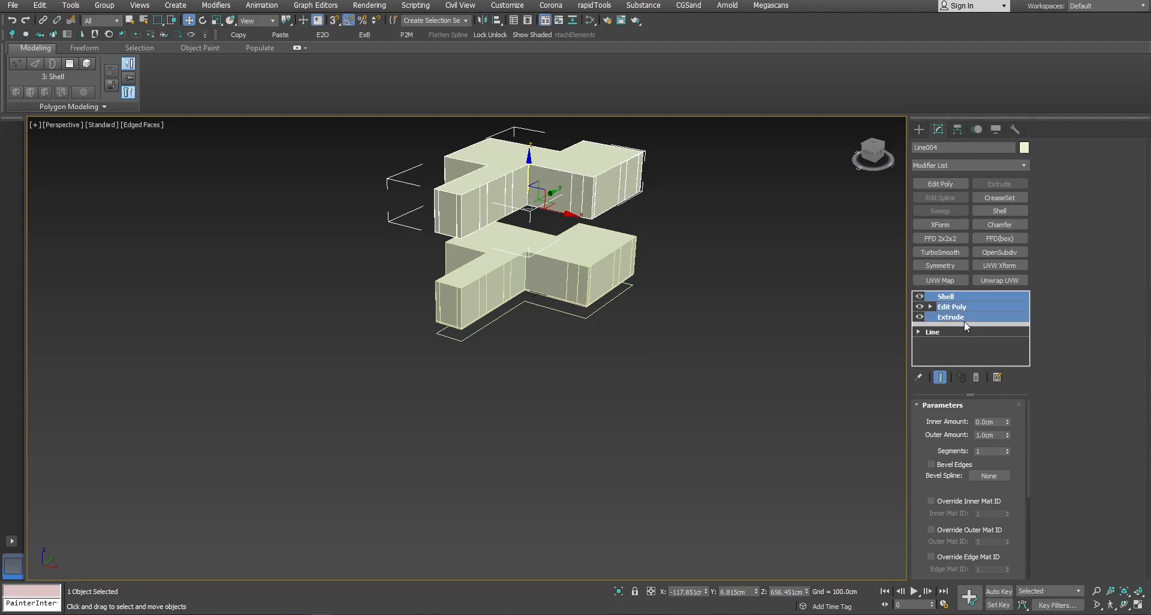
{"action": "left_click", "coordinate": [977, 378]}
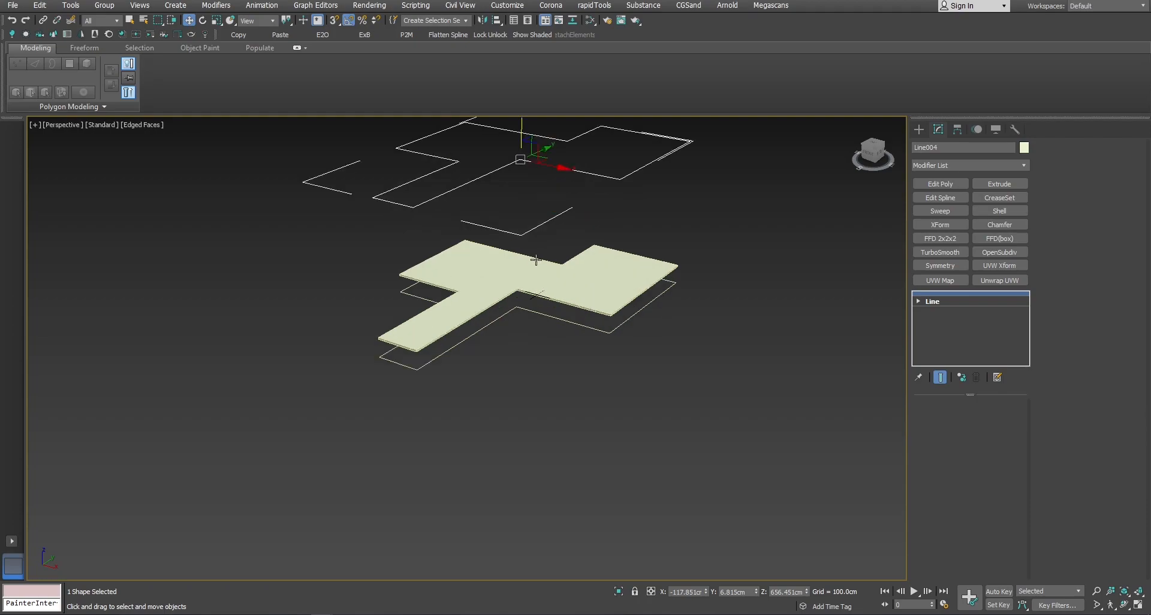
{"action": "key", "text": "Delete"}
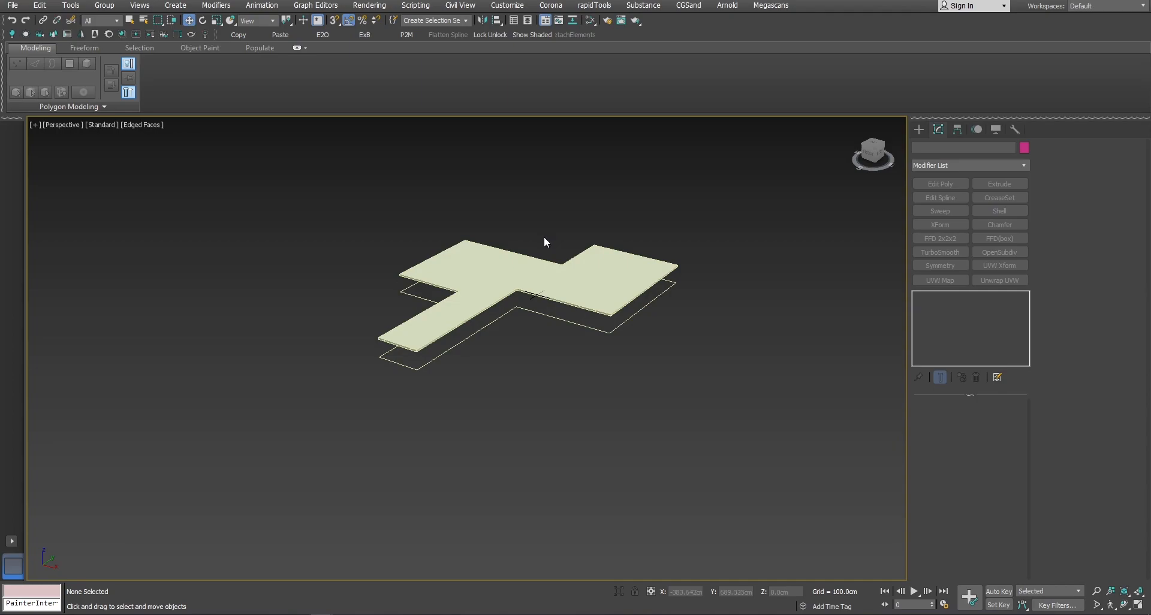
Inspect the modifier stacks of the floor slab and the base spline.
{"action": "left_click", "coordinate": [550, 274]}
{"action": "scroll", "coordinate": [558, 297], "scroll_direction": "up", "scroll_amount": 3}
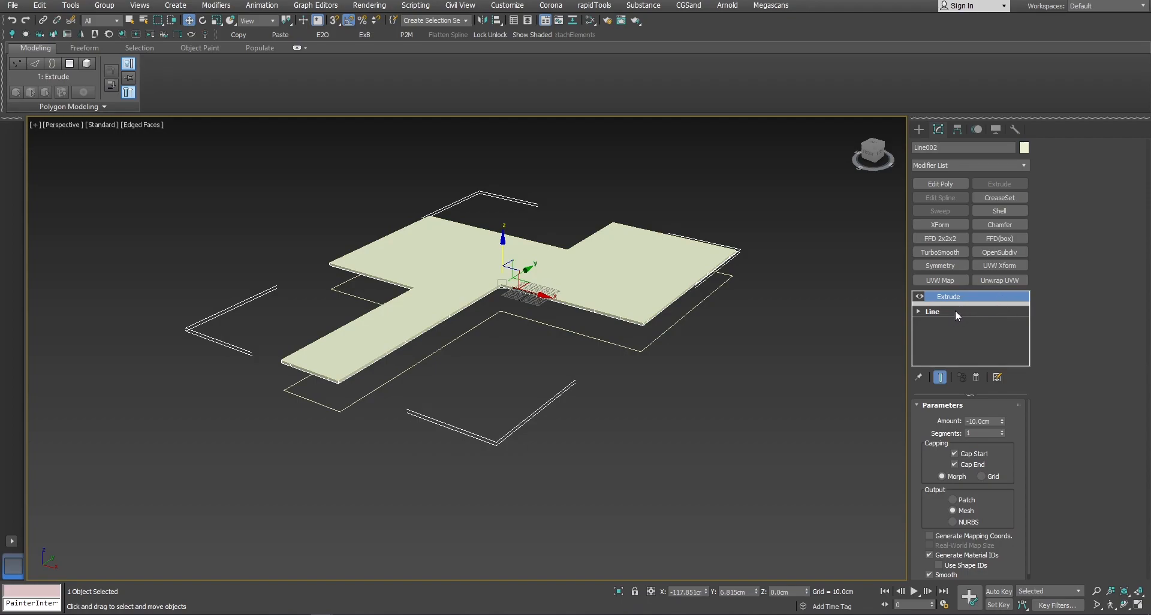
{"action": "left_click", "coordinate": [709, 296]}
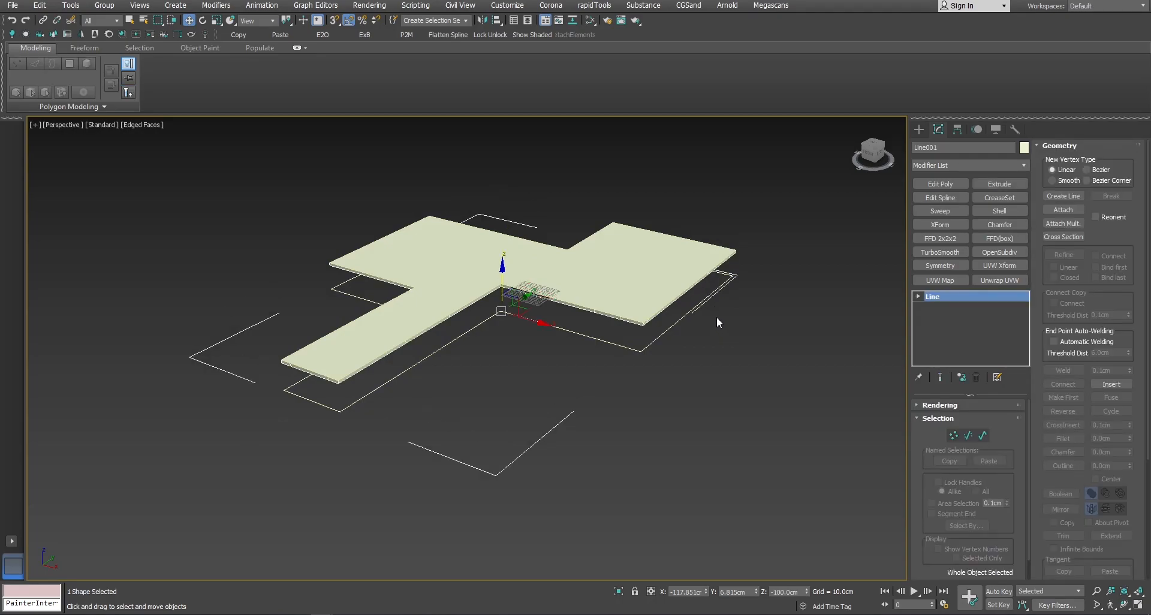
{"action": "left_click", "coordinate": [660, 276]}
{"action": "left_click", "coordinate": [623, 292]}
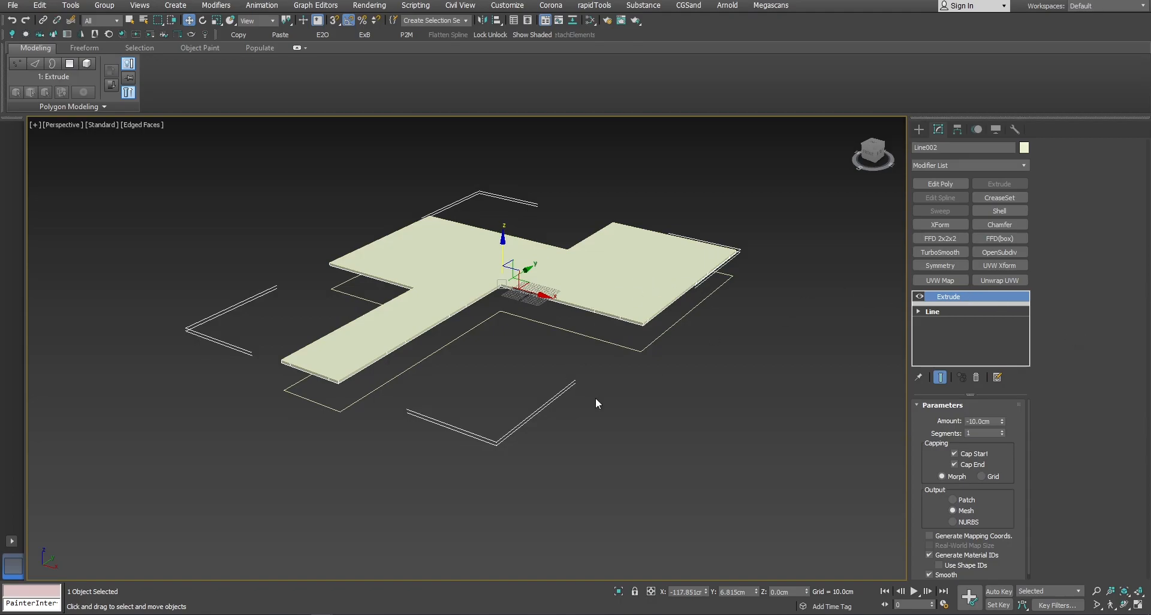
Clone the base spline upward as a reference and reset the copy's Z position to 0.
{"action": "left_click_drag", "start_coordinate": [618, 339], "coordinate": [562, 434]}
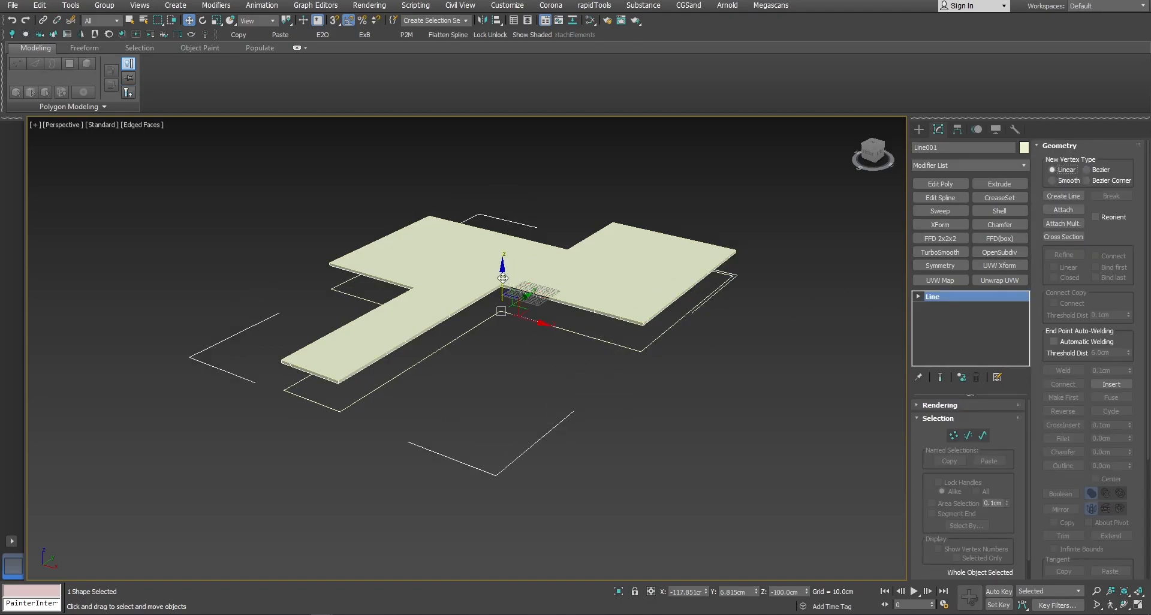
{"action": "left_click_drag", "start_coordinate": [505, 244], "coordinate": [505, 235], "text": "shift"}
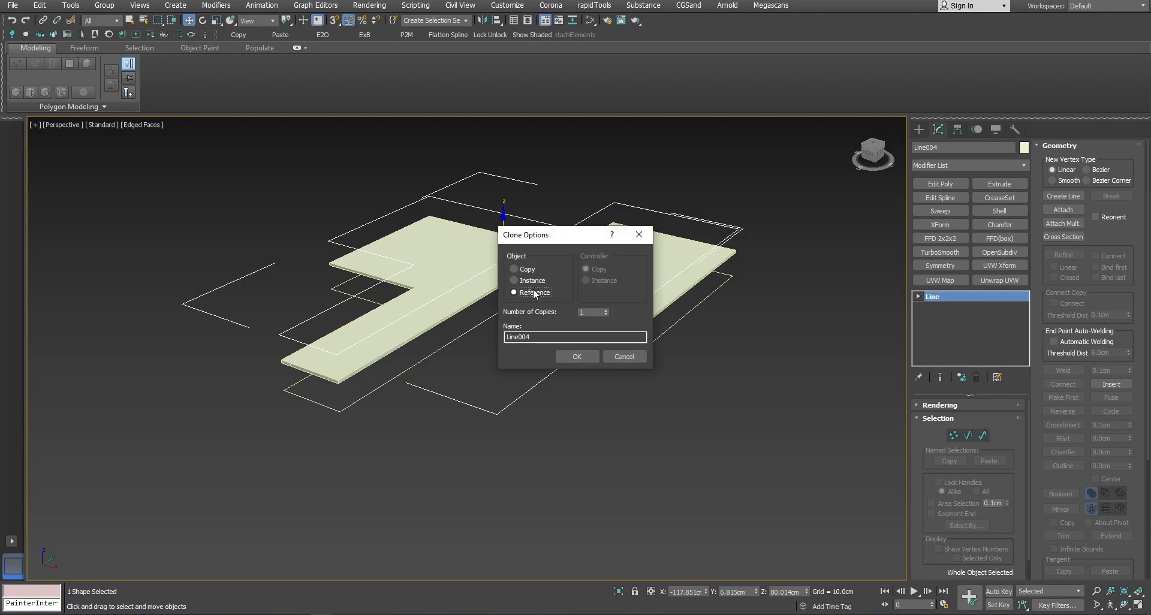
{"action": "left_click", "coordinate": [576, 357]}
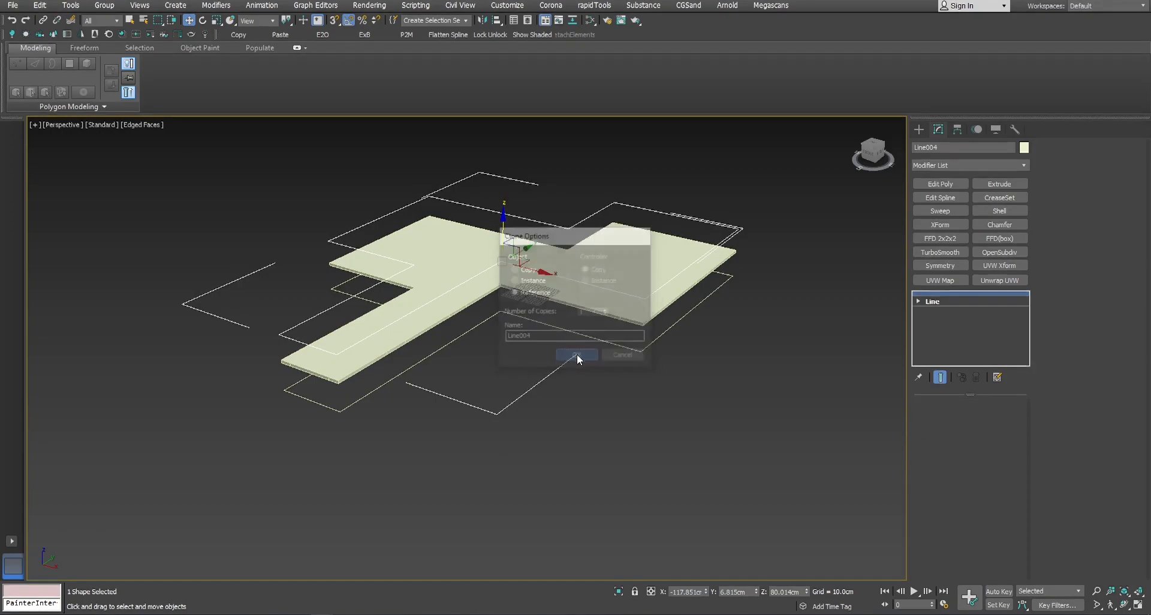
{"action": "right_click", "coordinate": [807, 593]}
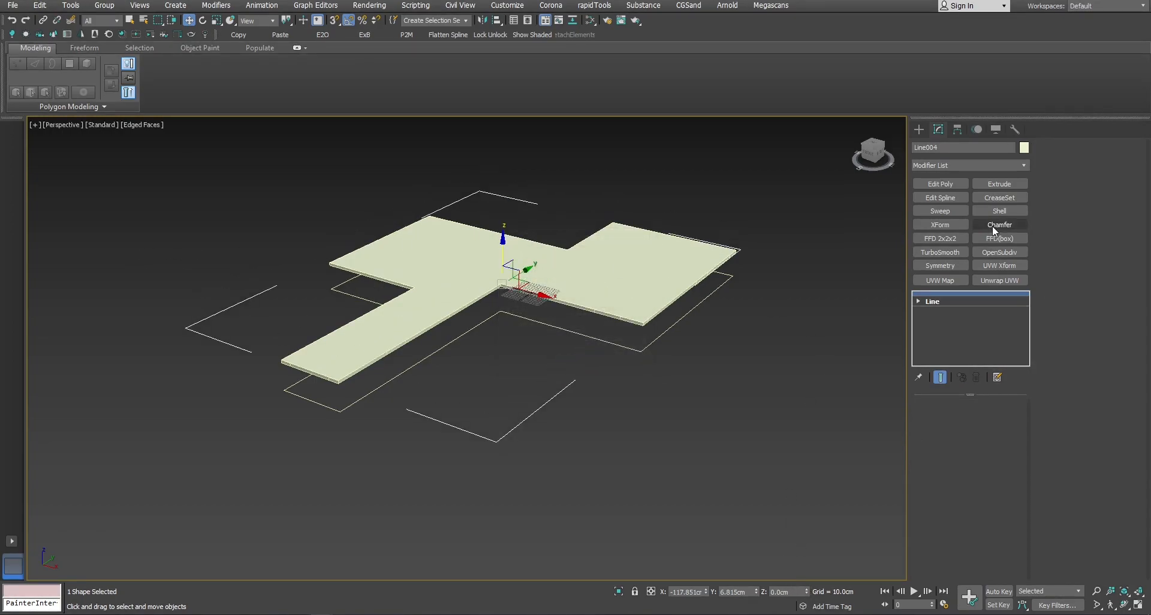
Extrude the referenced outline 300 cm to form the walls.
{"action": "left_click", "coordinate": [1000, 184]}
{"action": "double_click", "coordinate": [993, 421]}
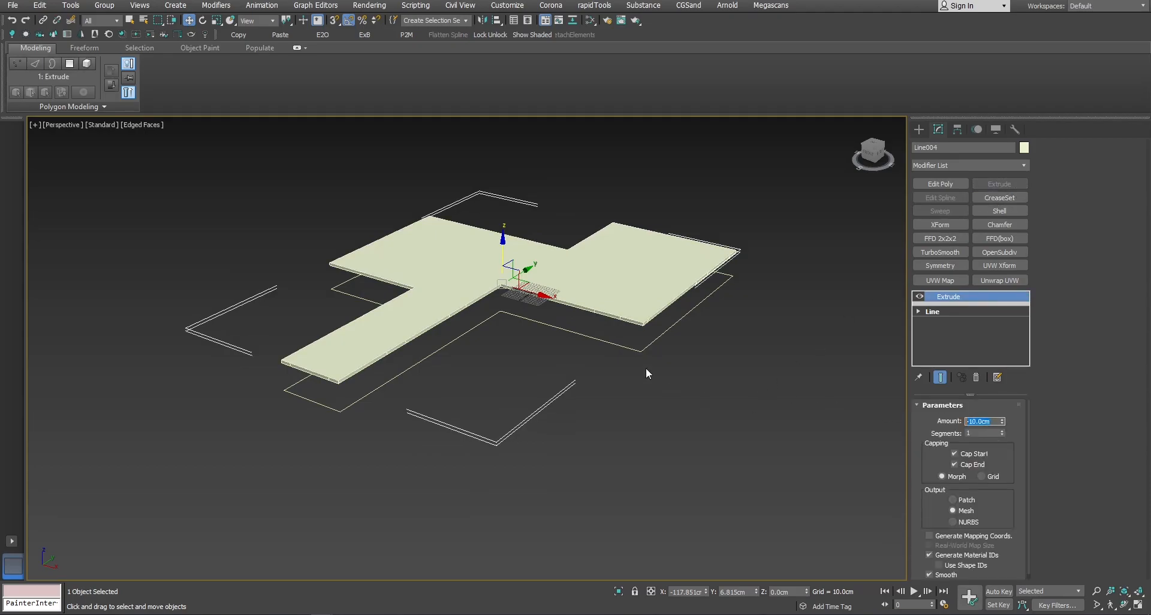
{"action": "type", "text": "300"}
{"action": "key", "text": "Return"}
Add Edit Poly to the wall extrusion and delete its top and bottom cap polygons.
{"action": "left_click", "coordinate": [948, 183]}
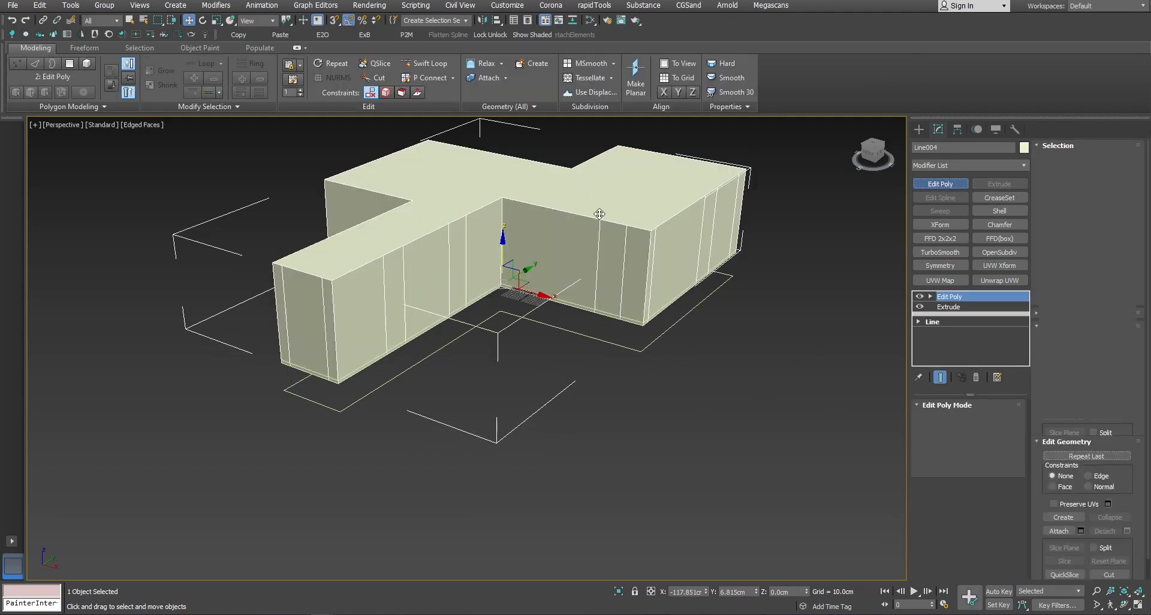
{"action": "key", "text": "4"}
{"action": "left_click", "coordinate": [603, 215]}
{"action": "middle_click_drag", "start_coordinate": [599, 283], "coordinate": [591, 212], "text": "alt"}
{"action": "left_click", "coordinate": [593, 280], "text": "ctrl"}
Flip all the wall polygons so they face inward and leave polygon editing.
{"action": "key", "text": "ctrl+i"}
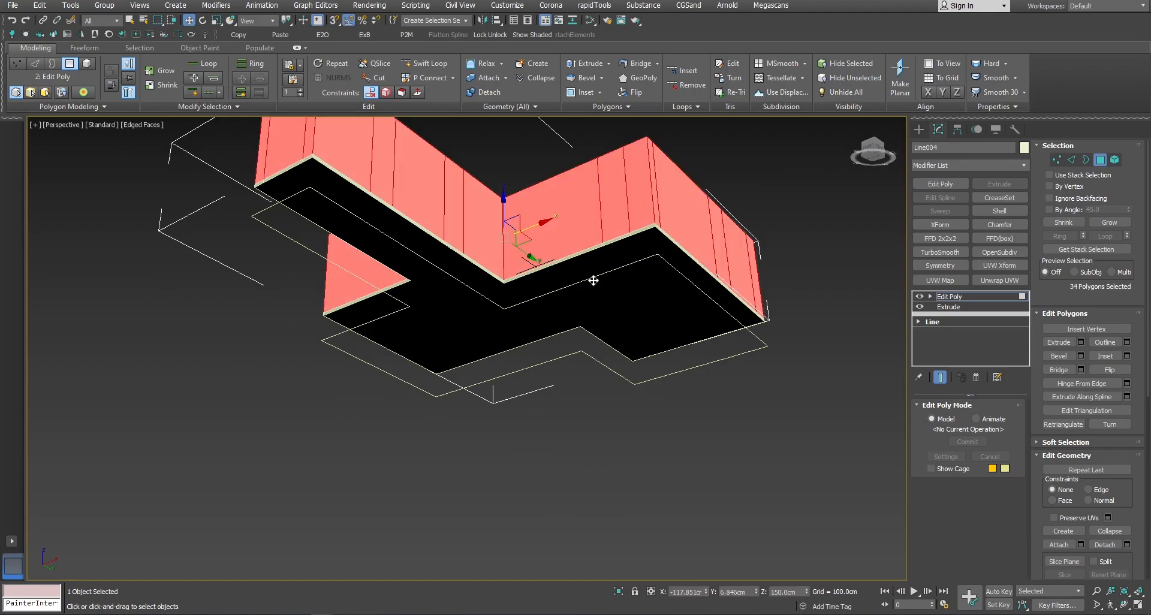
{"action": "middle_click_drag", "start_coordinate": [594, 278], "coordinate": [674, 324], "text": "alt"}
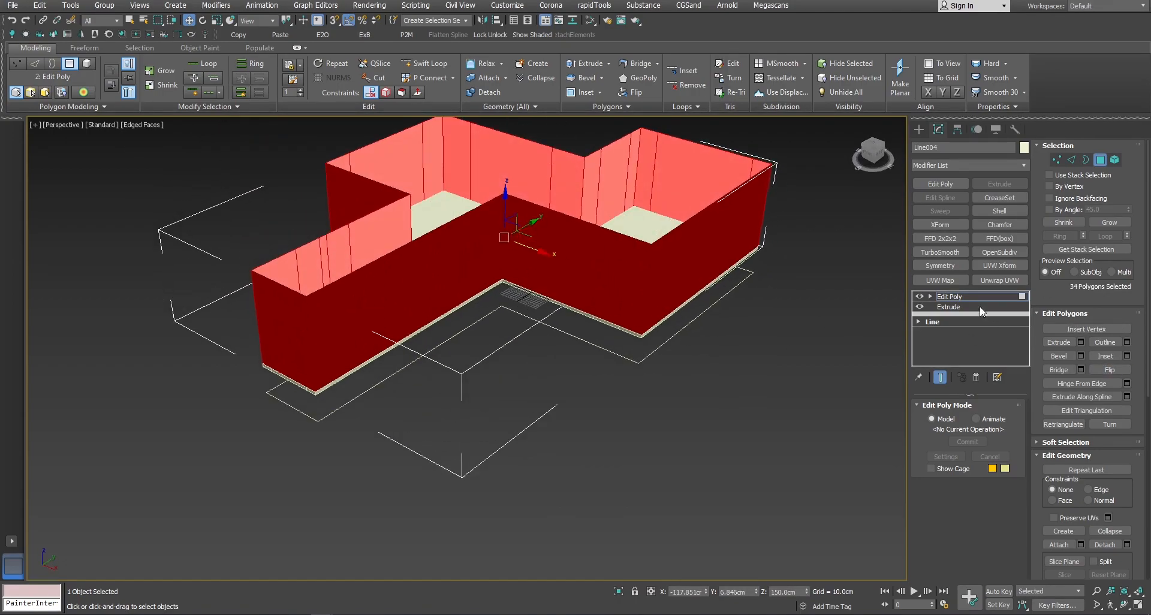
{"action": "left_click", "coordinate": [962, 296]}
Clone the base spline upward as another reference at about Z 290 cm.
{"action": "middle_click_drag", "start_coordinate": [571, 279], "coordinate": [551, 328], "text": "alt"}
{"action": "left_click", "coordinate": [542, 323]}
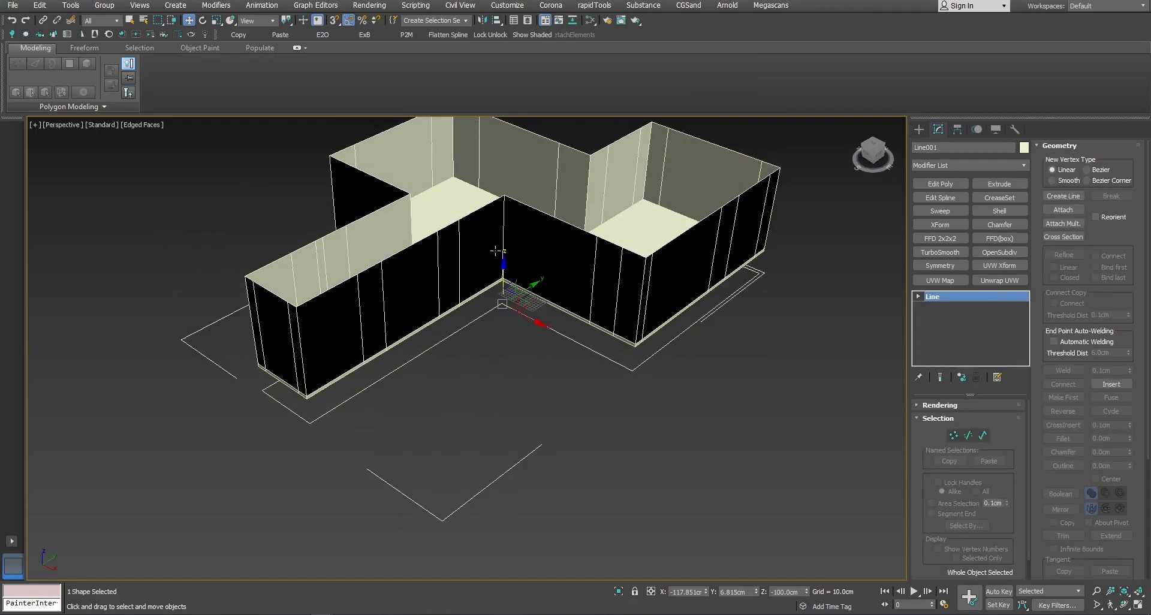
{"action": "left_click_drag", "start_coordinate": [505, 275], "coordinate": [505, 201], "text": "shift"}
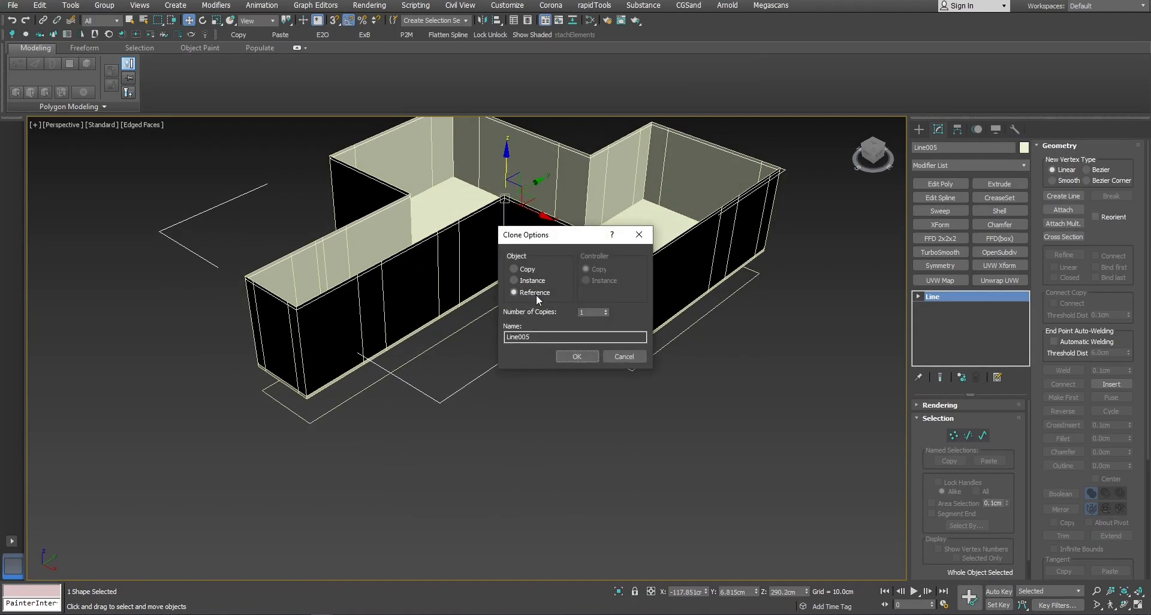
{"action": "left_click", "coordinate": [579, 358]}
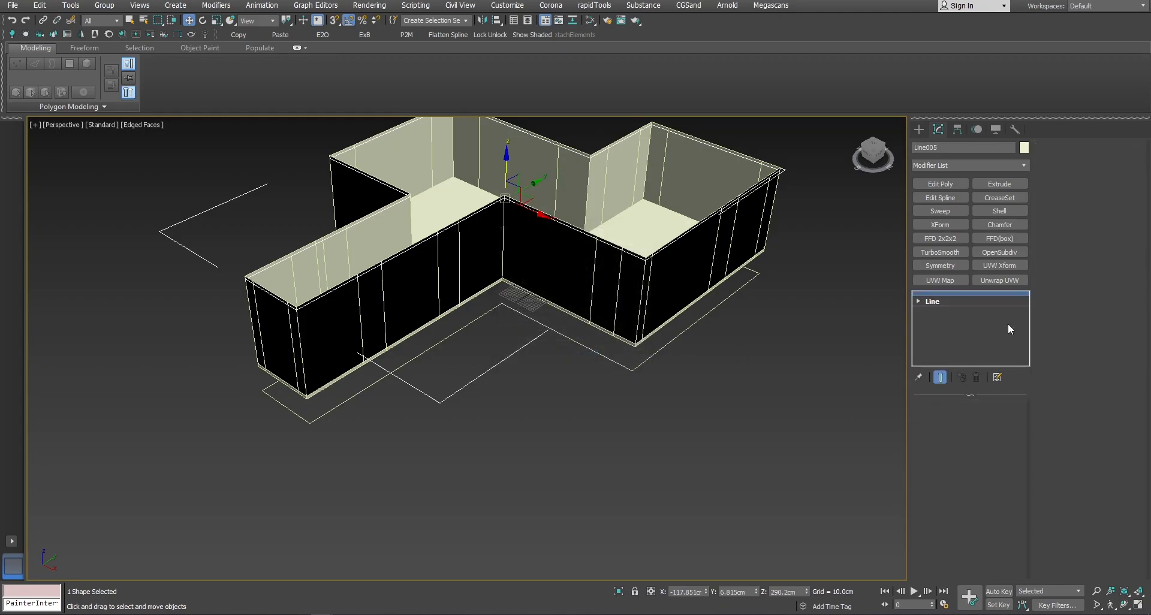
Extrude the raised outline 10 cm as the ceiling slab and set its Z position to 300 cm.
{"action": "left_click", "coordinate": [1000, 184]}
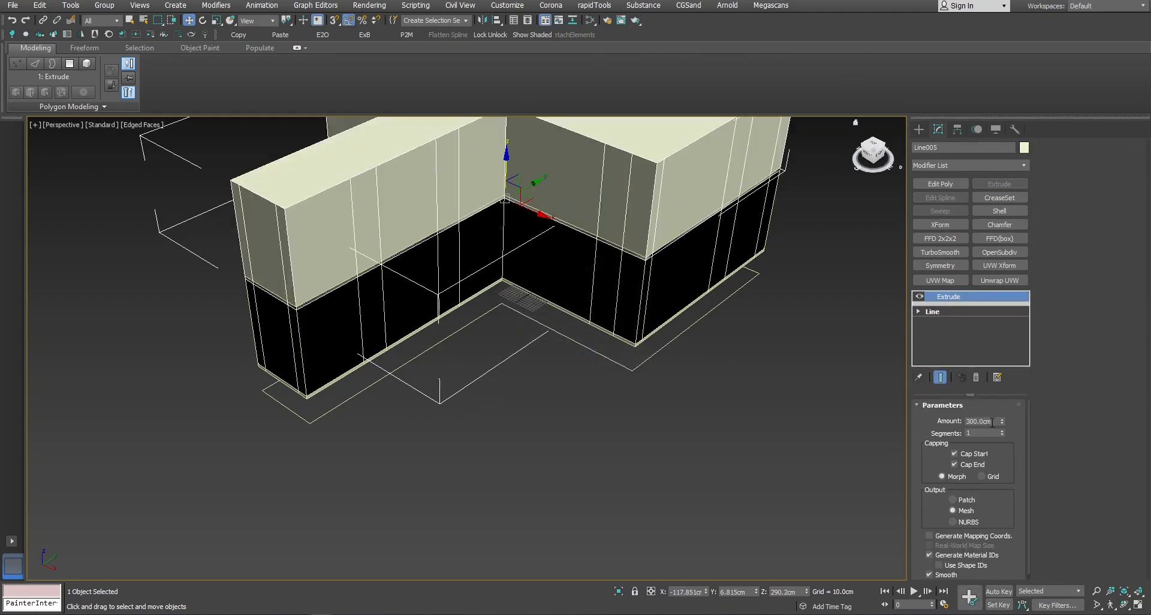
{"action": "type", "text": "10"}
{"action": "key", "text": "Return"}
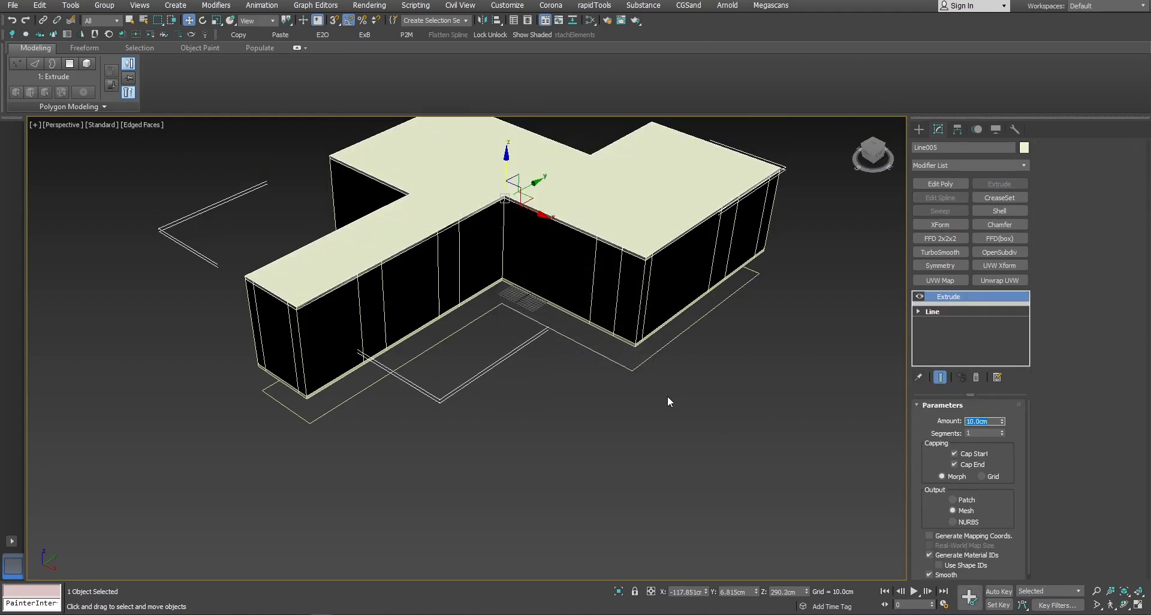
{"action": "left_click", "coordinate": [800, 591]}
{"action": "type", "text": "300"}
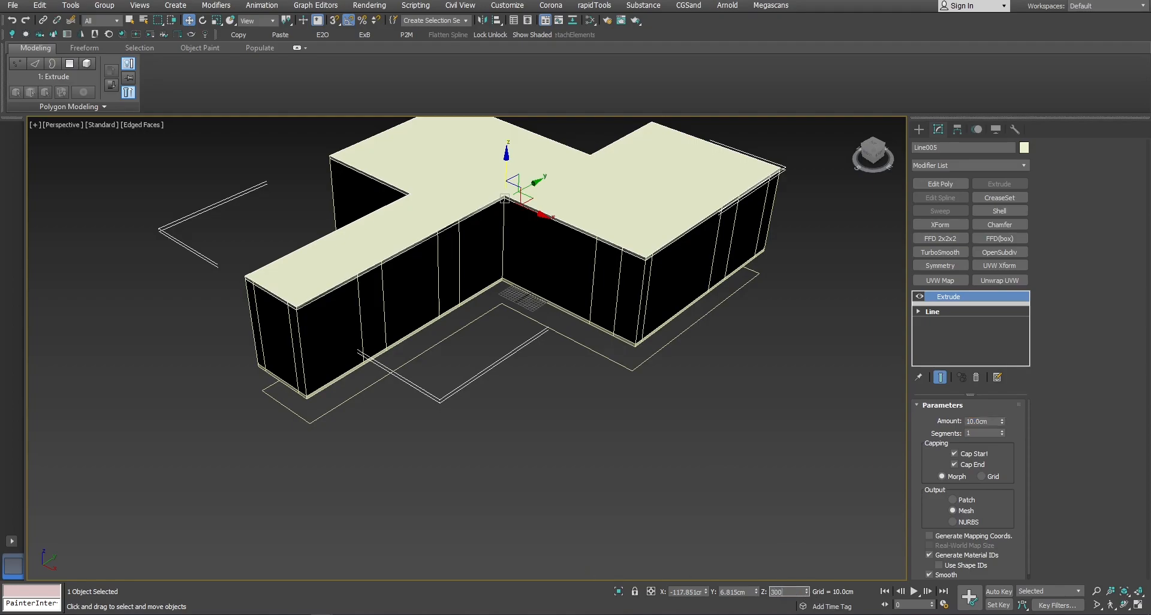
{"action": "key", "text": "Return"}
Isolate the walls and insert a horizontal edge loop around them at Z 240 cm.
{"action": "left_click", "coordinate": [589, 307]}
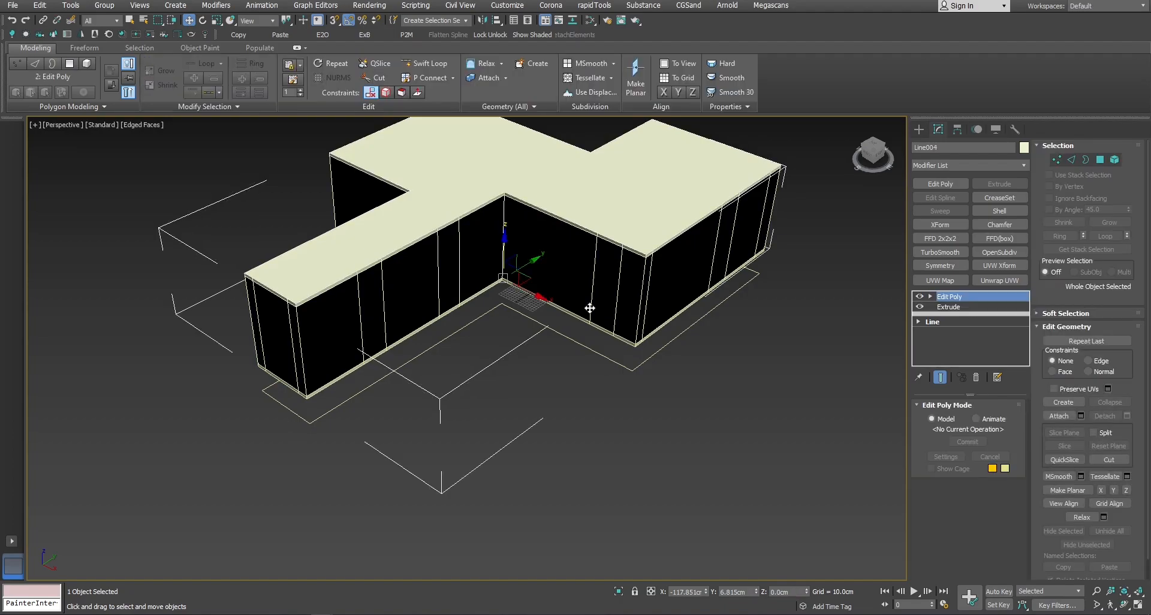
{"action": "key", "text": "alt+q"}
{"action": "middle_click_drag", "start_coordinate": [640, 281], "coordinate": [618, 300], "text": "alt"}
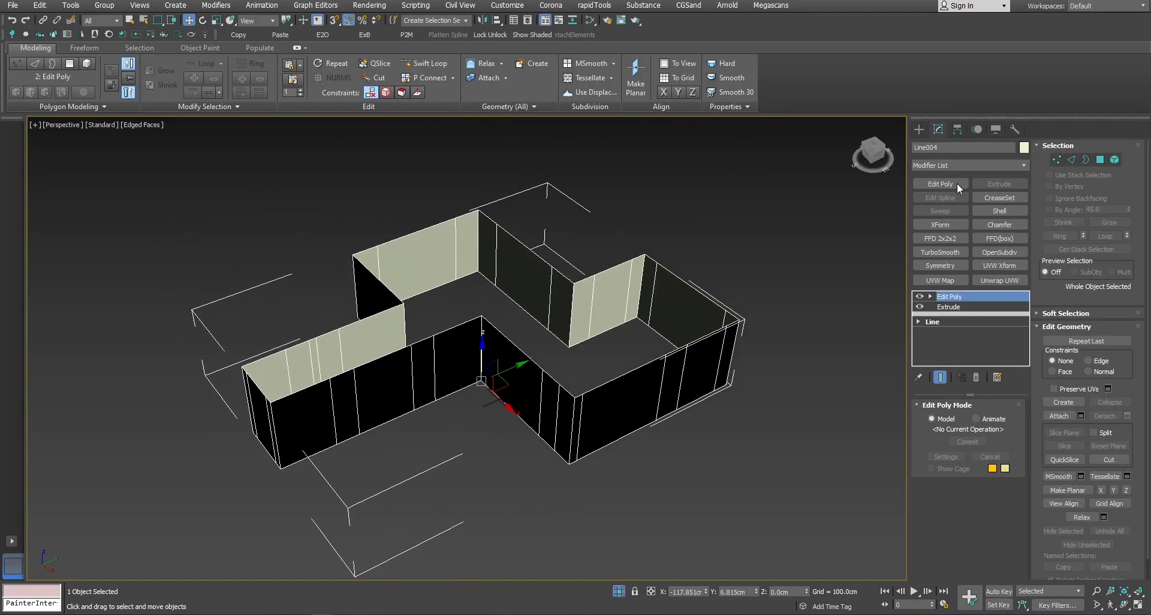
{"action": "key", "text": "alt+s"}
{"action": "left_click", "coordinate": [591, 292]}
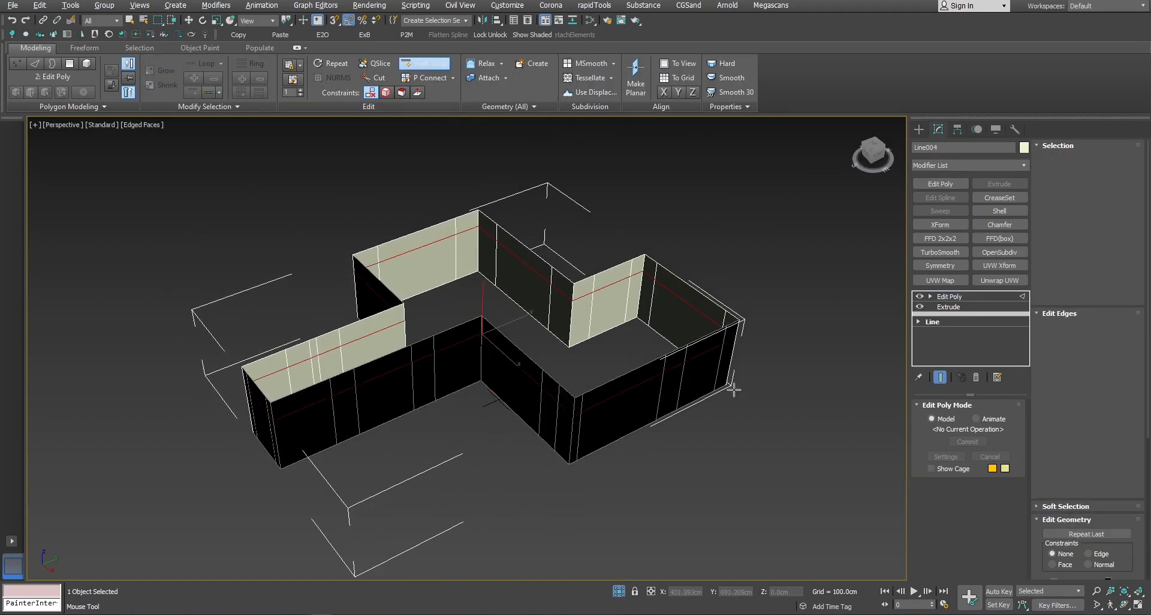
{"action": "key", "text": "w"}
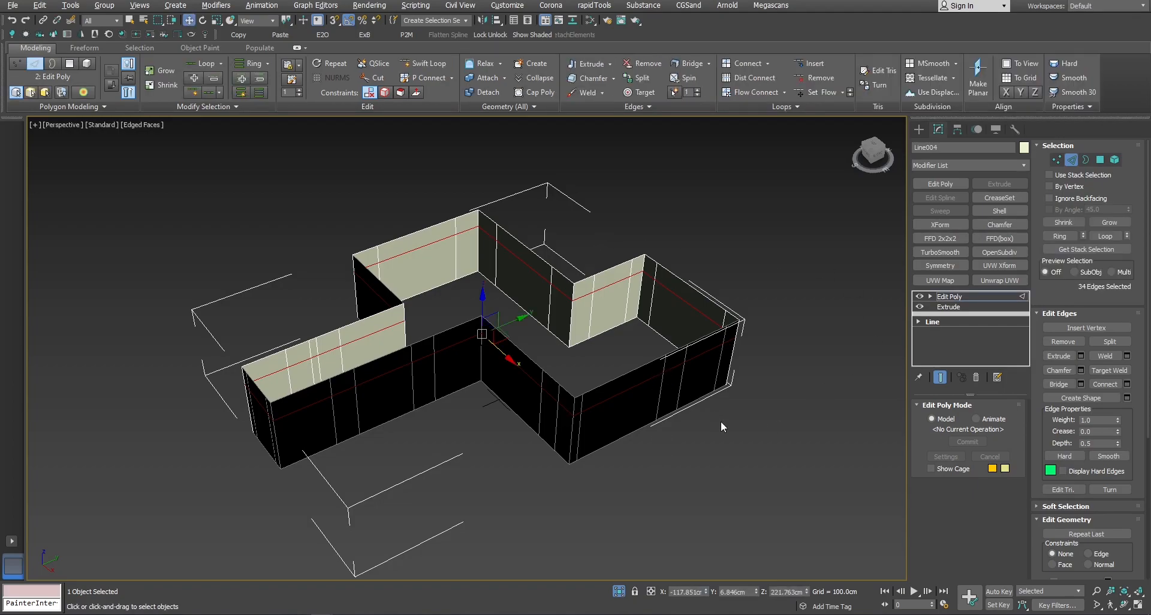
{"action": "double_click", "coordinate": [774, 591]}
{"action": "type", "text": "240"}
{"action": "key", "text": "Return"}
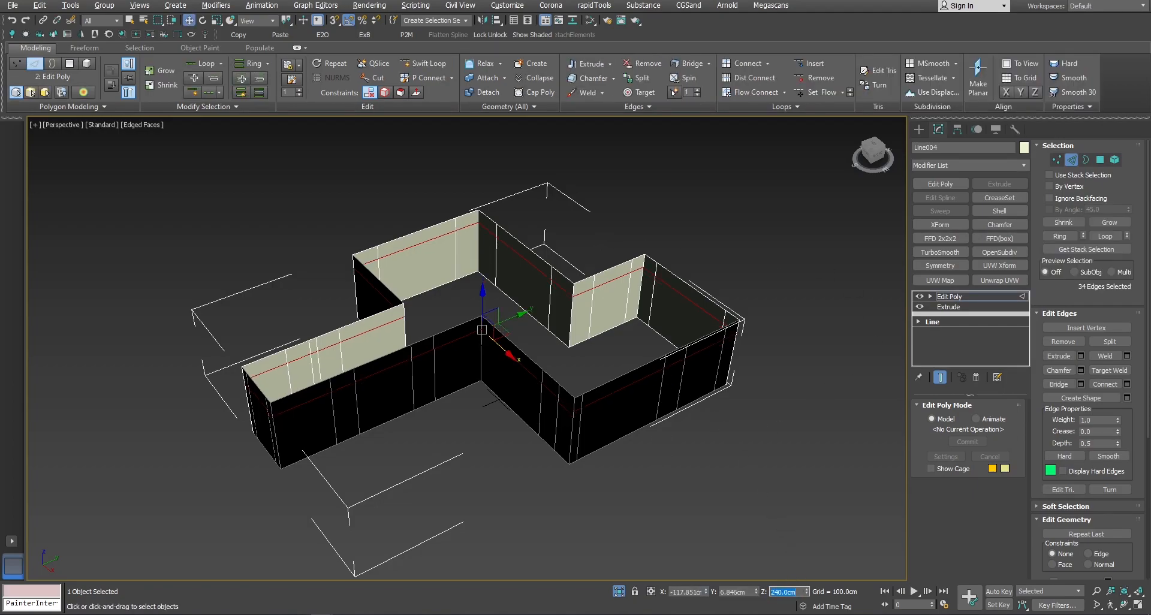
Extrude the door and window polygons below the edge loop outward as reveals and delete their outer faces.
{"action": "key", "text": "4"}
{"action": "left_click", "coordinate": [420, 267]}
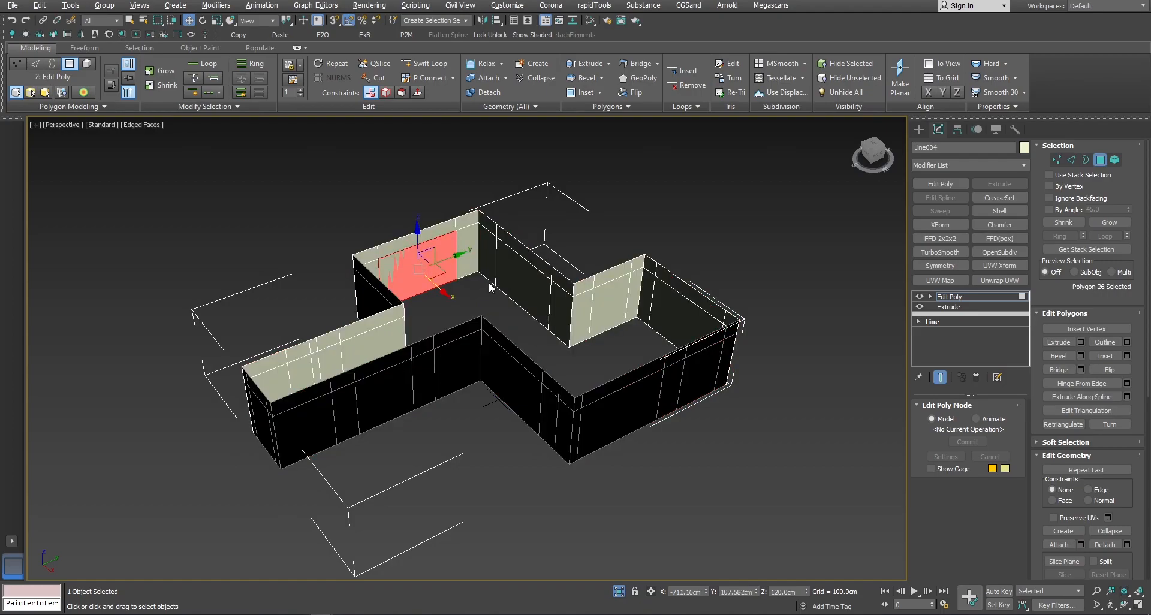
{"action": "left_click", "coordinate": [597, 315], "text": "ctrl"}
{"action": "left_click", "coordinate": [520, 285], "text": "ctrl"}
{"action": "middle_click_drag", "start_coordinate": [521, 285], "coordinate": [681, 276], "text": "alt"}
{"action": "left_click", "coordinate": [660, 260], "text": "ctrl"}
{"action": "left_click", "coordinate": [702, 237], "text": "ctrl"}
{"action": "left_click", "coordinate": [729, 273], "text": "ctrl"}
{"action": "key", "text": "shift+e"}
{"action": "left_click_drag", "start_coordinate": [733, 273], "coordinate": [720, 380]}
{"action": "middle_click_drag", "start_coordinate": [665, 270], "coordinate": [638, 284], "text": "alt"}
{"action": "key", "text": "Delete"}
Delete the leftover lower faces of the extruded opening reveals and leave polygon editing.
{"action": "left_click", "coordinate": [655, 251]}
{"action": "left_click", "coordinate": [521, 297], "text": "ctrl"}
{"action": "middle_click_drag", "start_coordinate": [469, 342], "coordinate": [653, 257], "text": "alt"}
{"action": "left_click", "coordinate": [420, 245], "text": "ctrl"}
{"action": "left_click", "coordinate": [683, 207], "text": "ctrl"}
{"action": "left_click", "coordinate": [709, 273], "text": "ctrl"}
{"action": "key", "text": "Delete"}
{"action": "middle_click_drag", "start_coordinate": [686, 292], "coordinate": [737, 280], "text": "alt"}
{"action": "left_click", "coordinate": [1067, 340]}
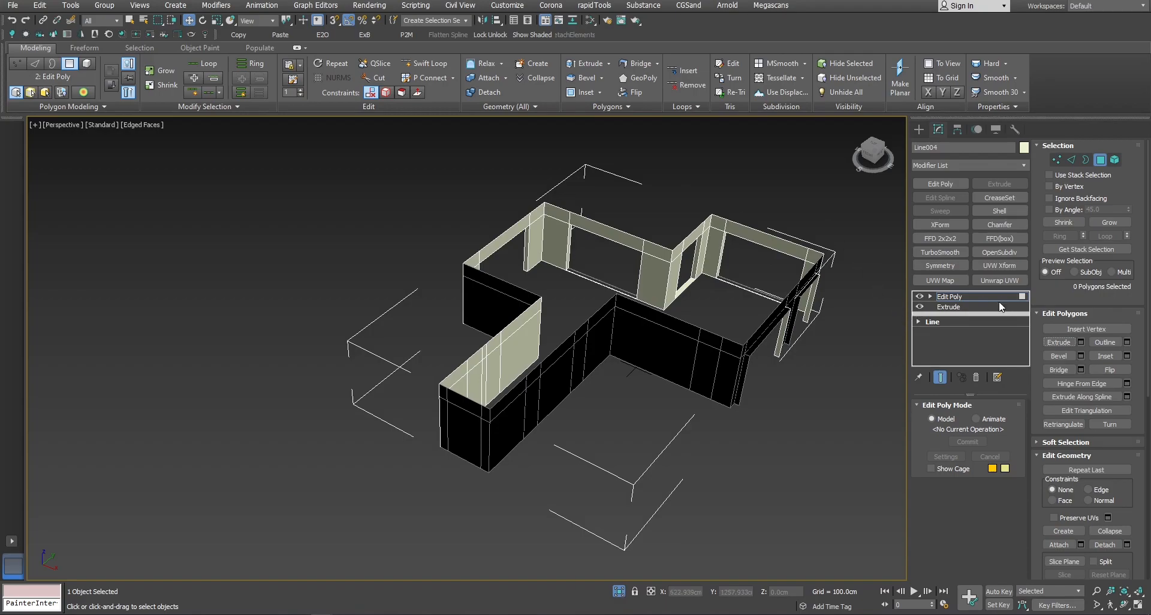
{"action": "left_click", "coordinate": [983, 296]}
Bring all hidden and isolated-out objects back into view, including the floor plan plane.
{"action": "right_click", "coordinate": [747, 191]}
{"action": "left_click", "coordinate": [774, 129]}
{"action": "middle_click_drag", "start_coordinate": [689, 282], "coordinate": [651, 285], "text": "alt"}
Turn on Display as Box for the ceiling slab in its object properties.
{"action": "left_click", "coordinate": [682, 280]}
{"action": "right_click", "coordinate": [651, 285]}
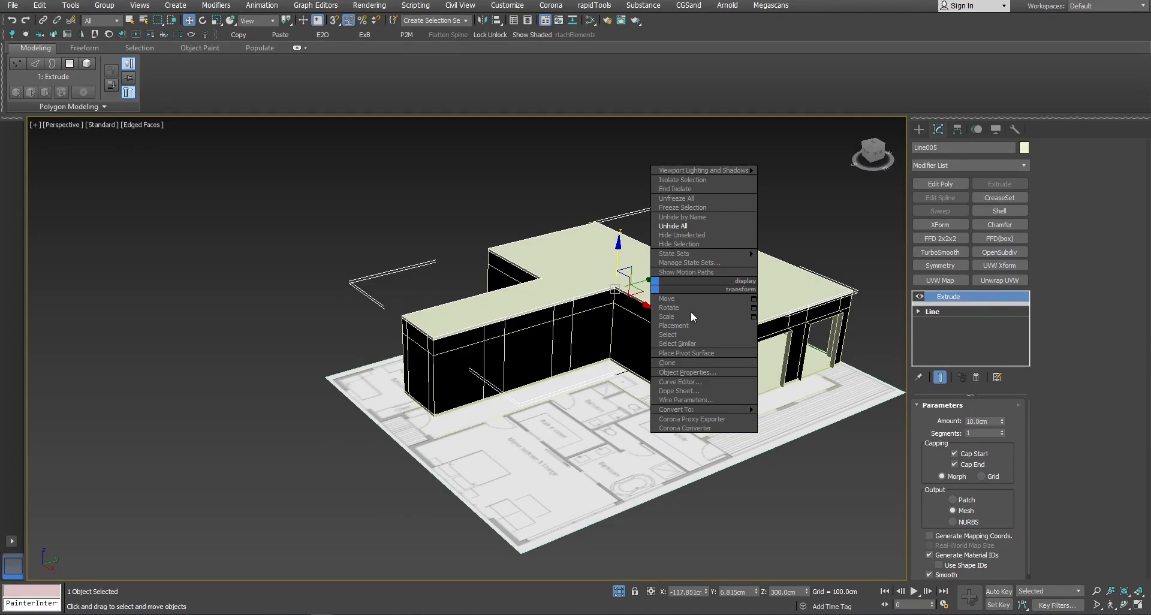
{"action": "left_click", "coordinate": [697, 372]}
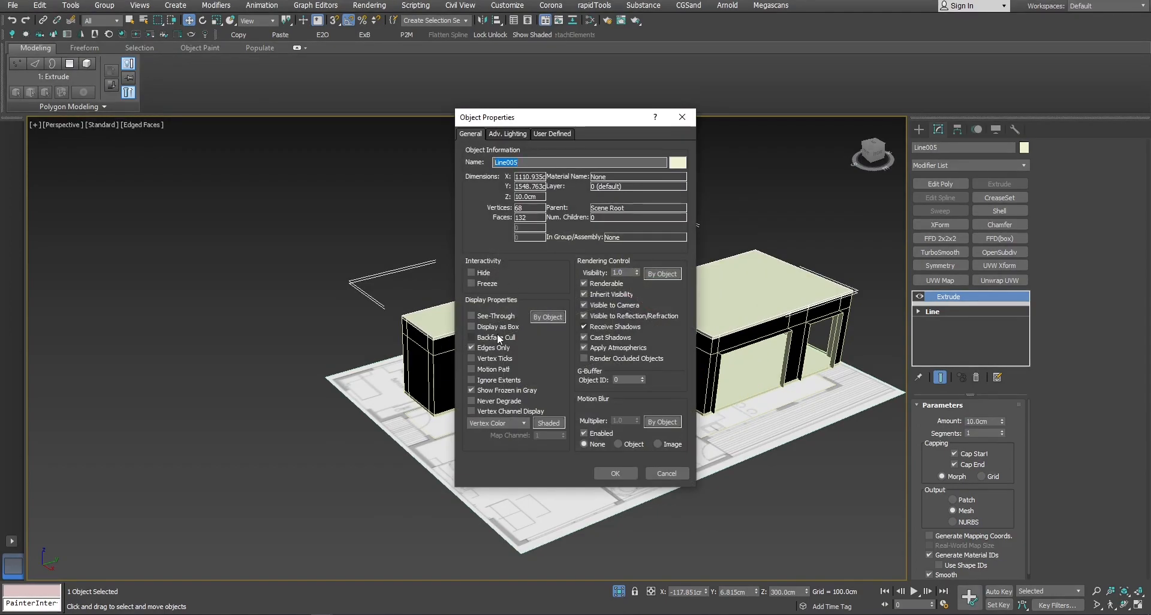
{"action": "left_click", "coordinate": [503, 330]}
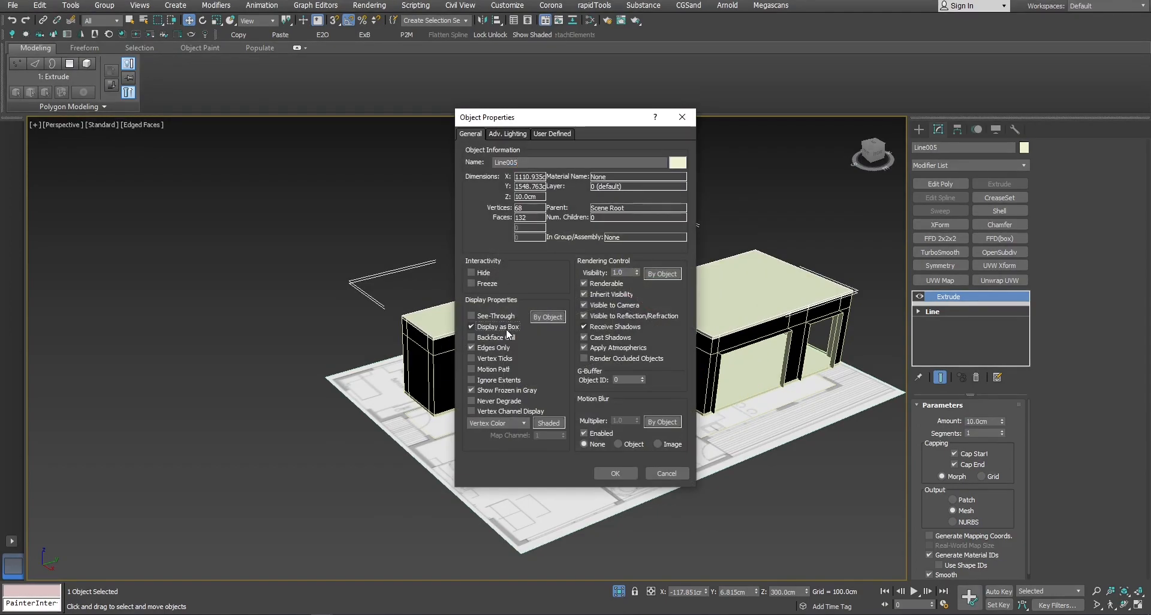
{"action": "left_click", "coordinate": [618, 475]}
{"action": "middle_click_drag", "start_coordinate": [660, 296], "coordinate": [663, 318], "text": "alt"}
{"action": "left_click", "coordinate": [700, 150]}
Clone the base spline upward as one more reference and set the new outline's Z position to 0.
{"action": "middle_click_drag", "start_coordinate": [732, 245], "coordinate": [739, 345], "text": "alt"}
{"action": "middle_click_drag", "start_coordinate": [739, 345], "coordinate": [607, 311]}
{"action": "left_click", "coordinate": [581, 364]}
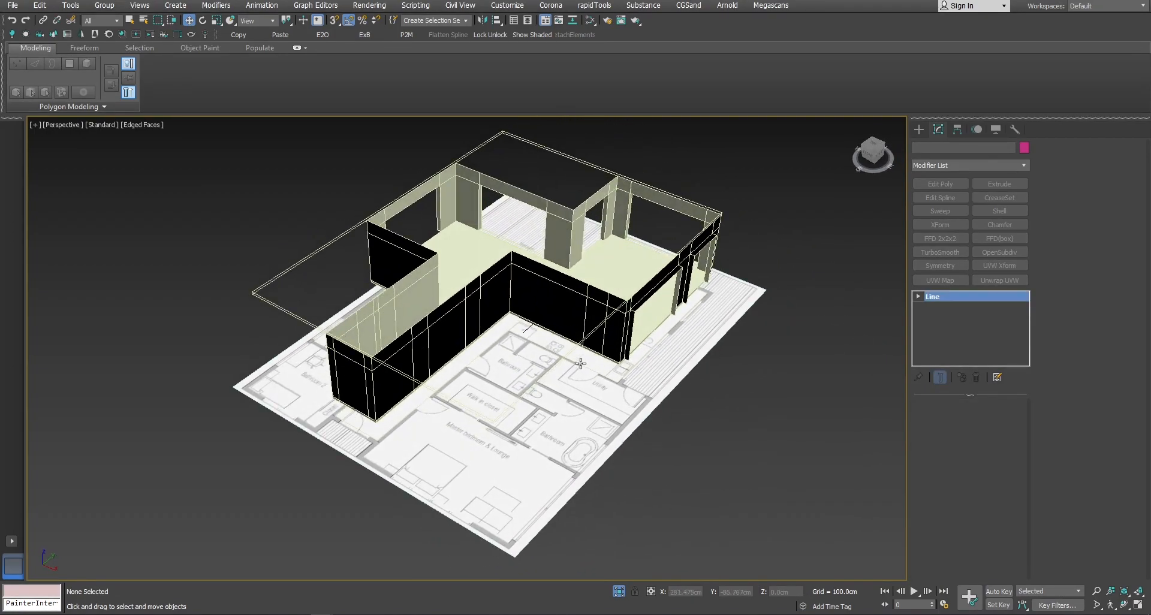
{"action": "scroll", "coordinate": [582, 344], "scroll_direction": "up", "scroll_amount": 4}
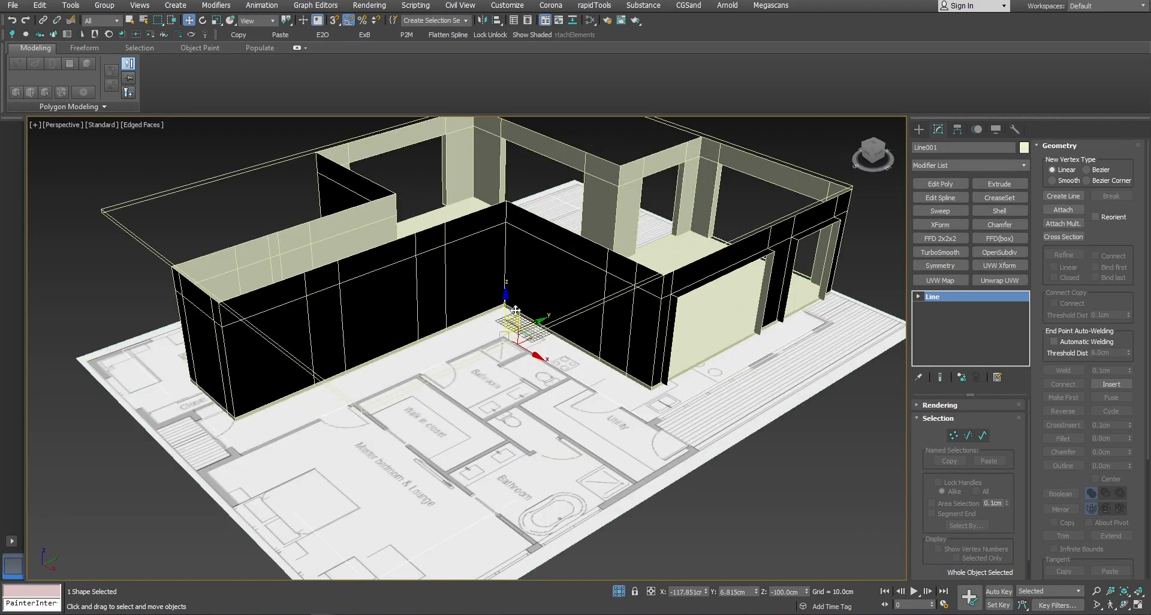
{"action": "left_click_drag", "start_coordinate": [510, 213], "coordinate": [510, 134], "text": "shift"}
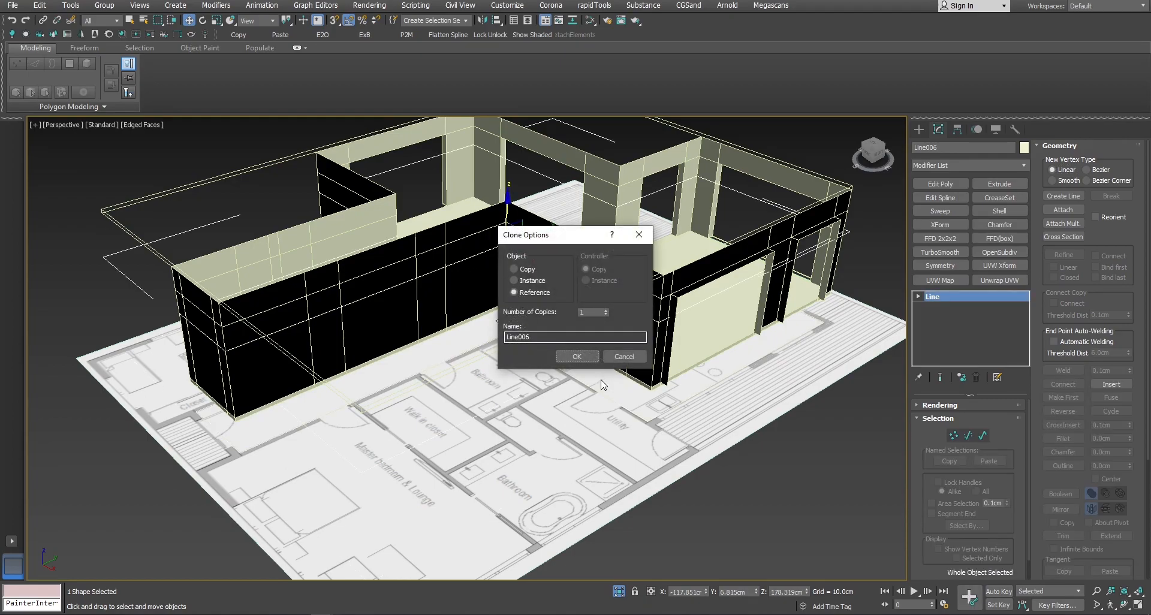
{"action": "left_click", "coordinate": [603, 382]}
{"action": "right_click", "coordinate": [807, 594]}
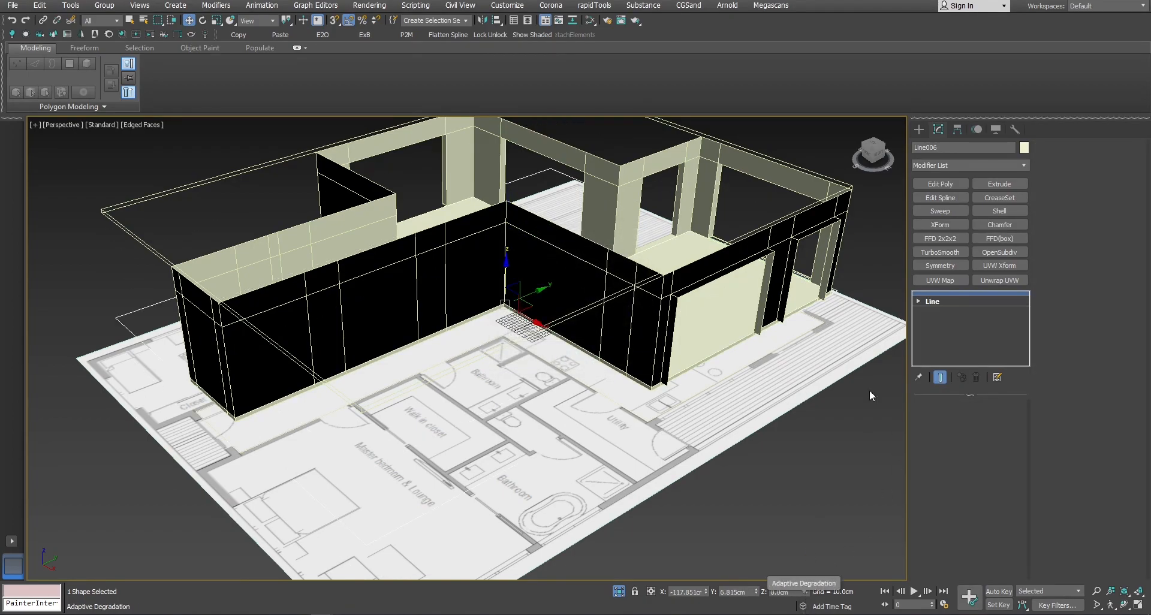
Apply a FloorGenerator modifier to the outline placed at Z 0 to fill it with floor boards.
{"action": "left_click", "coordinate": [996, 164]}
{"action": "scroll", "coordinate": [994, 166], "scroll_direction": "down", "scroll_amount": 15}
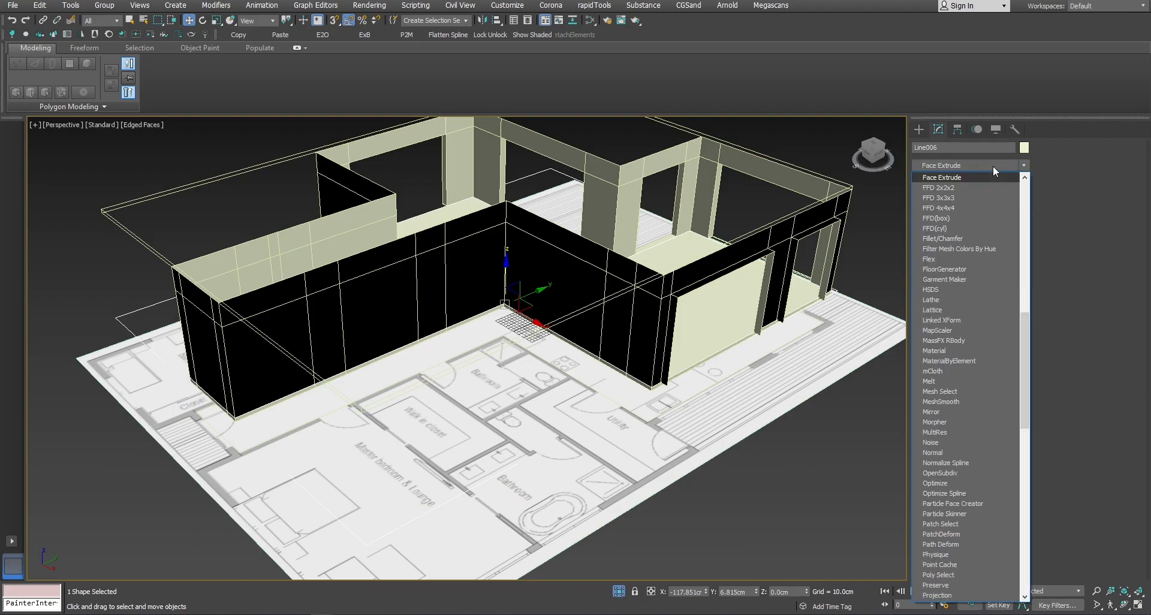
{"action": "left_click", "coordinate": [958, 269]}
{"action": "middle_click_drag", "start_coordinate": [608, 197], "coordinate": [623, 236], "text": "alt"}
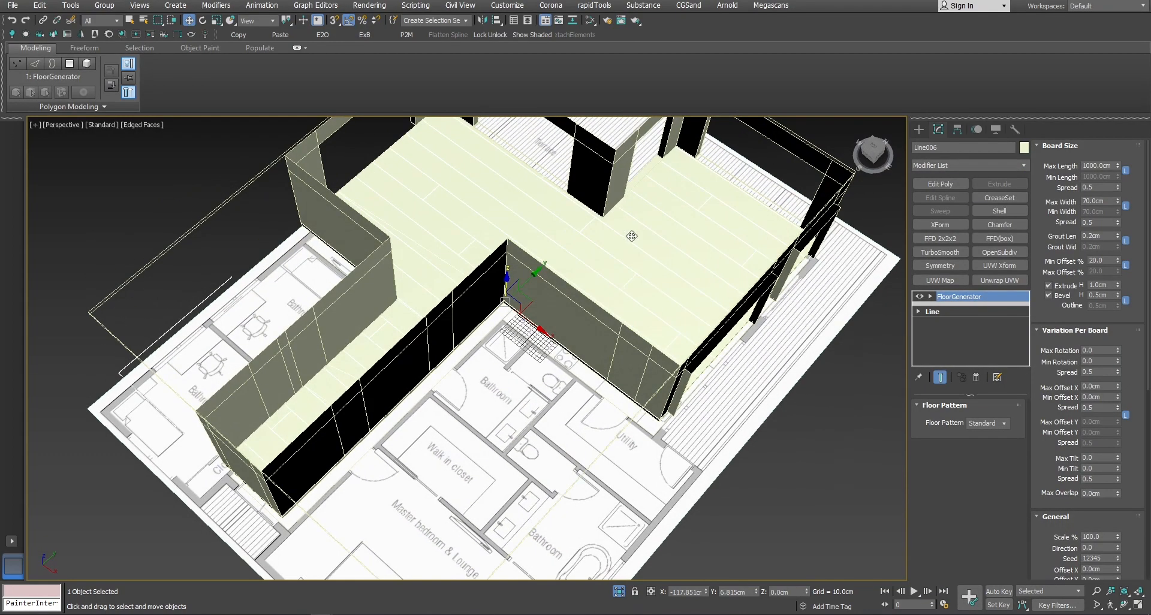
{"action": "middle_click_drag", "start_coordinate": [701, 238], "coordinate": [694, 174], "text": "alt"}
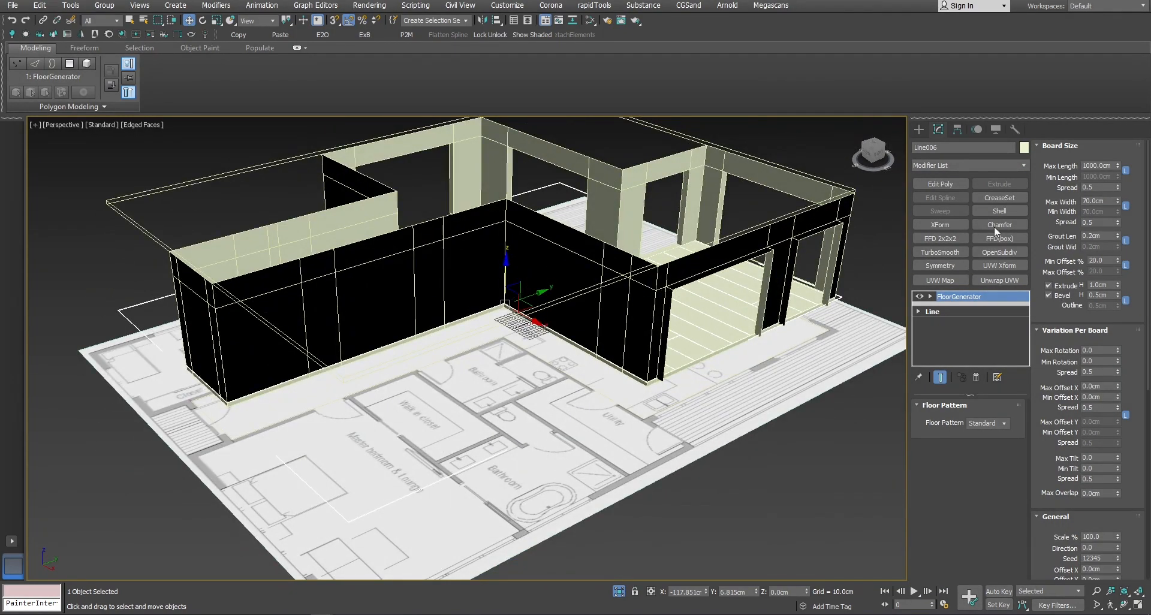
Set the floor boards' maximum length to 150 cm and maximum width to 15 cm.
{"action": "double_click", "coordinate": [1105, 165]}
{"action": "double_click", "coordinate": [1097, 201]}
{"action": "type", "text": "15"}
{"action": "key", "text": "Return"}
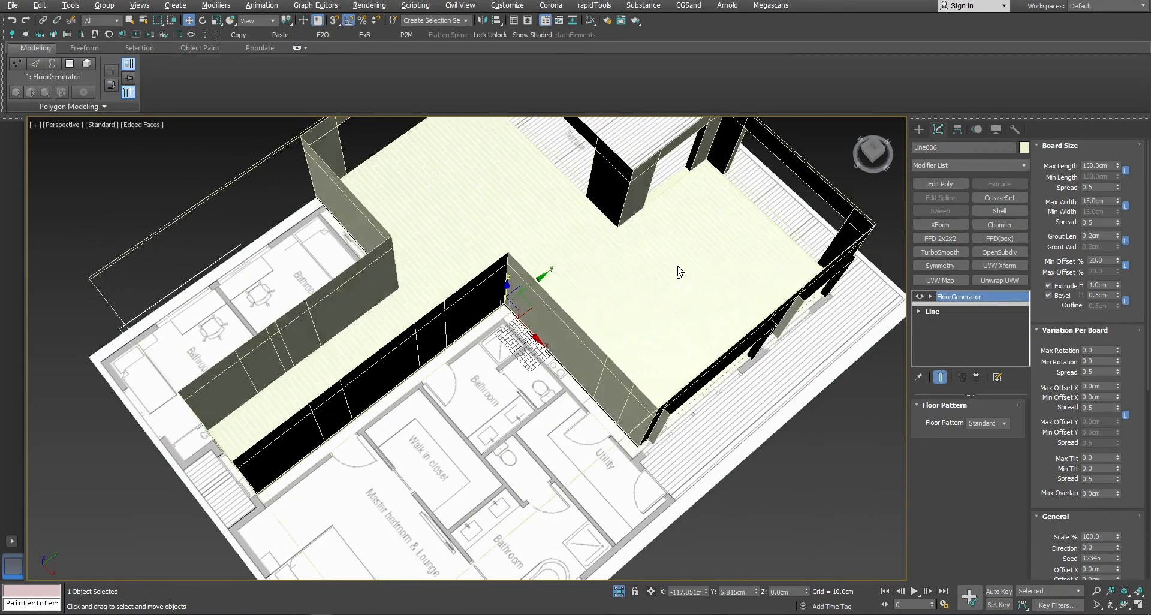
{"action": "middle_click_drag", "start_coordinate": [679, 272], "coordinate": [313, 120], "text": "alt"}
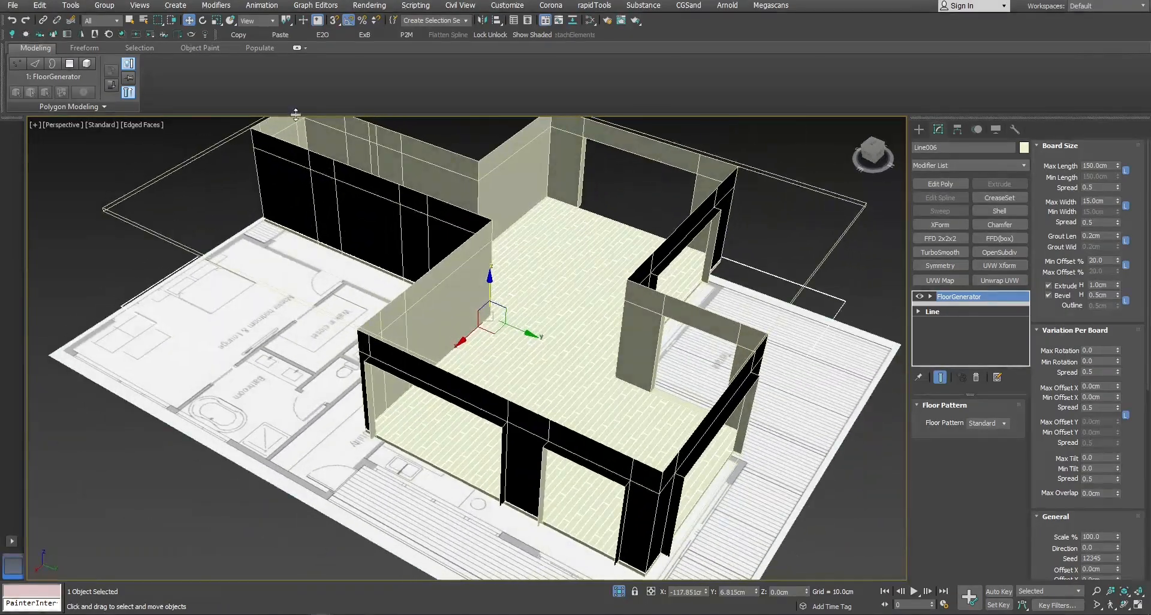
Change the viewport shading from Default Shading to Clay.
{"action": "left_click", "coordinate": [149, 125]}
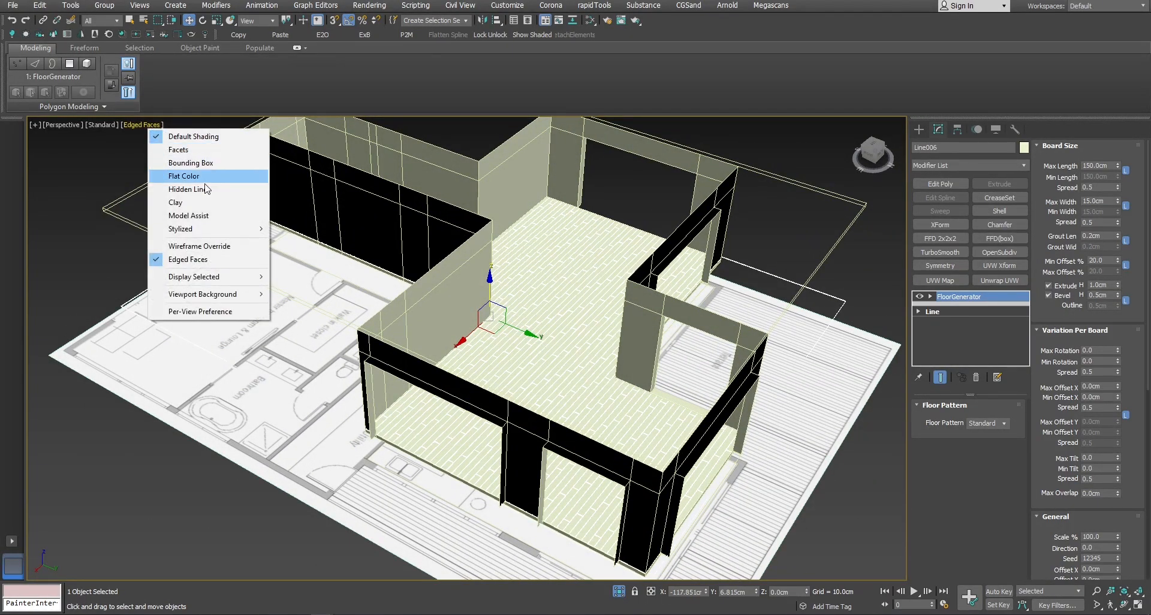
{"action": "left_click", "coordinate": [197, 202]}
{"action": "middle_click_drag", "start_coordinate": [432, 267], "coordinate": [454, 302], "text": "alt"}
Select all polygons of the wall object, examine the direction of its faces and leave polygon editing.
{"action": "left_click", "coordinate": [445, 324]}
{"action": "scroll", "coordinate": [445, 324], "scroll_direction": "up", "scroll_amount": 3}
{"action": "key", "text": "4"}
{"action": "key", "text": "ctrl+a"}
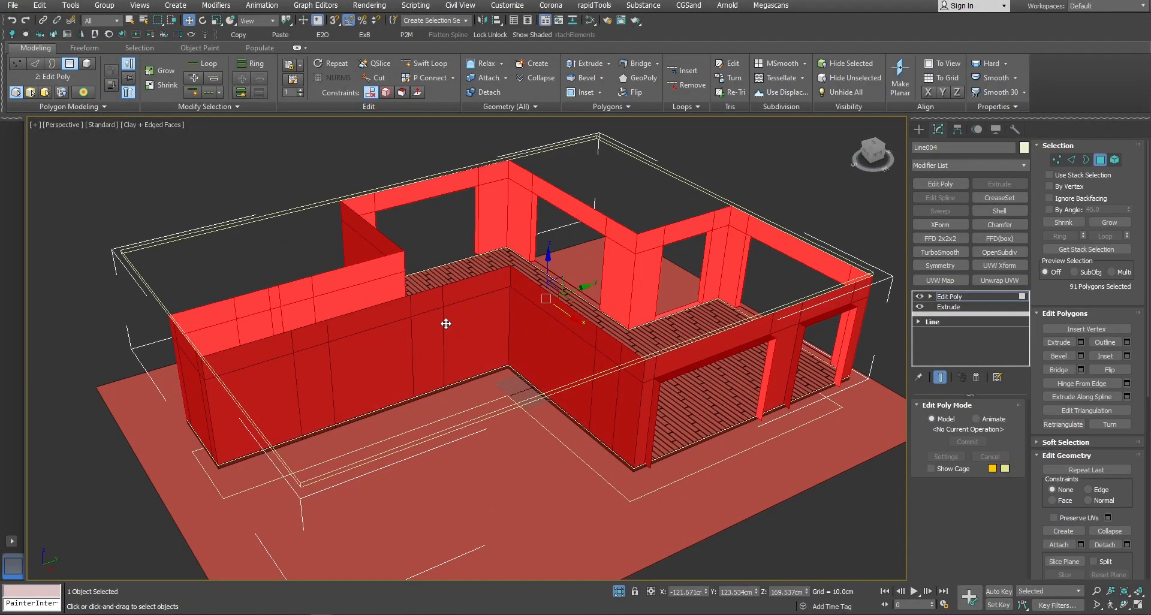
{"action": "middle_click_drag", "start_coordinate": [445, 323], "coordinate": [340, 260], "text": "alt"}
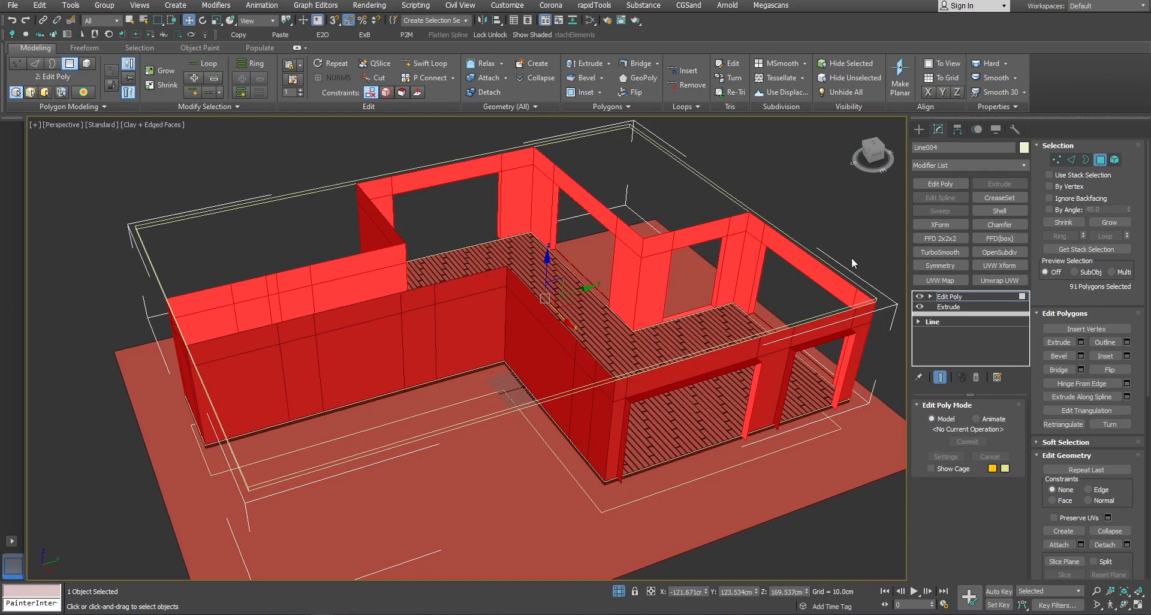
{"action": "left_click", "coordinate": [963, 298]}
{"action": "middle_click_drag", "start_coordinate": [608, 275], "coordinate": [623, 280], "text": "alt"}
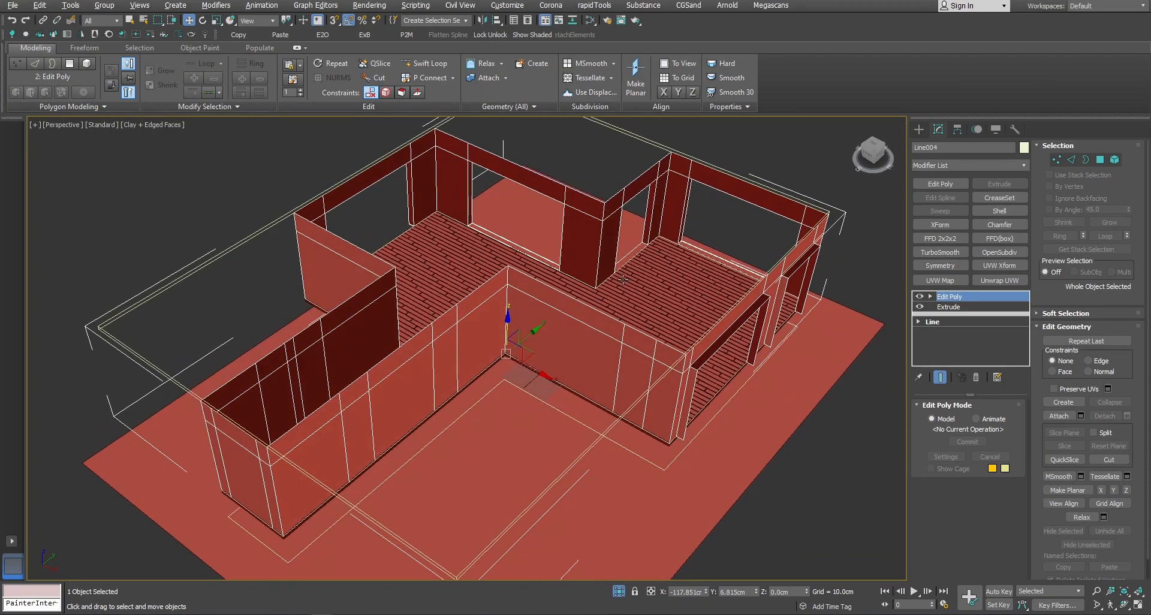
Clone the base spline upward as a further reference for the baseboards and set its Z position to 0.
{"action": "left_click", "coordinate": [626, 277]}
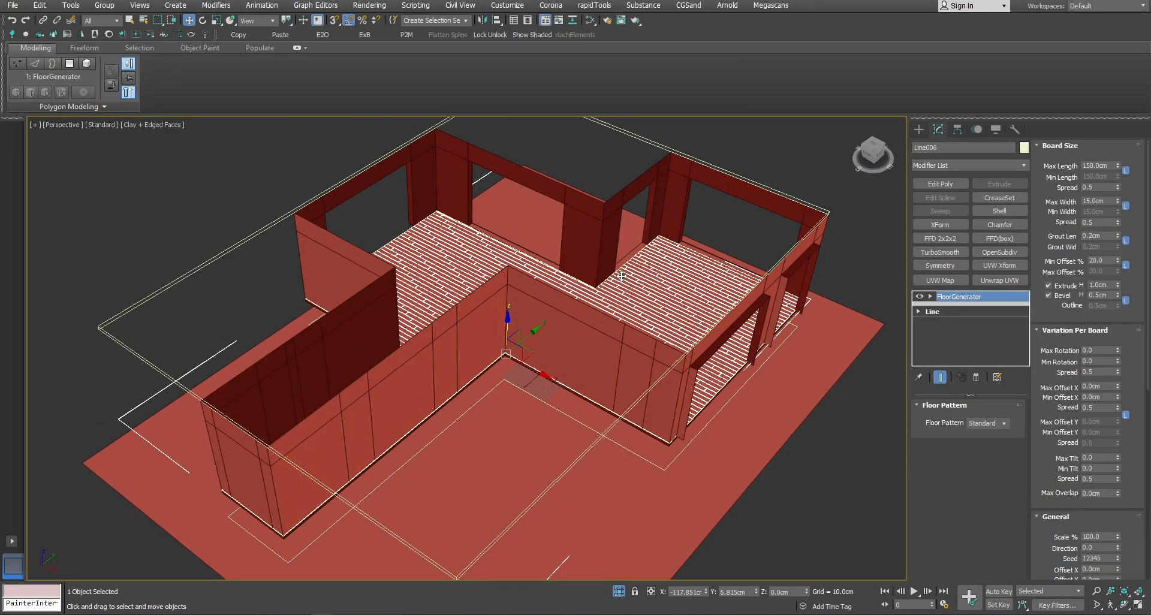
{"action": "middle_click_drag", "start_coordinate": [615, 293], "coordinate": [585, 277], "text": "alt"}
{"action": "scroll", "coordinate": [540, 308], "scroll_direction": "up", "scroll_amount": 2}
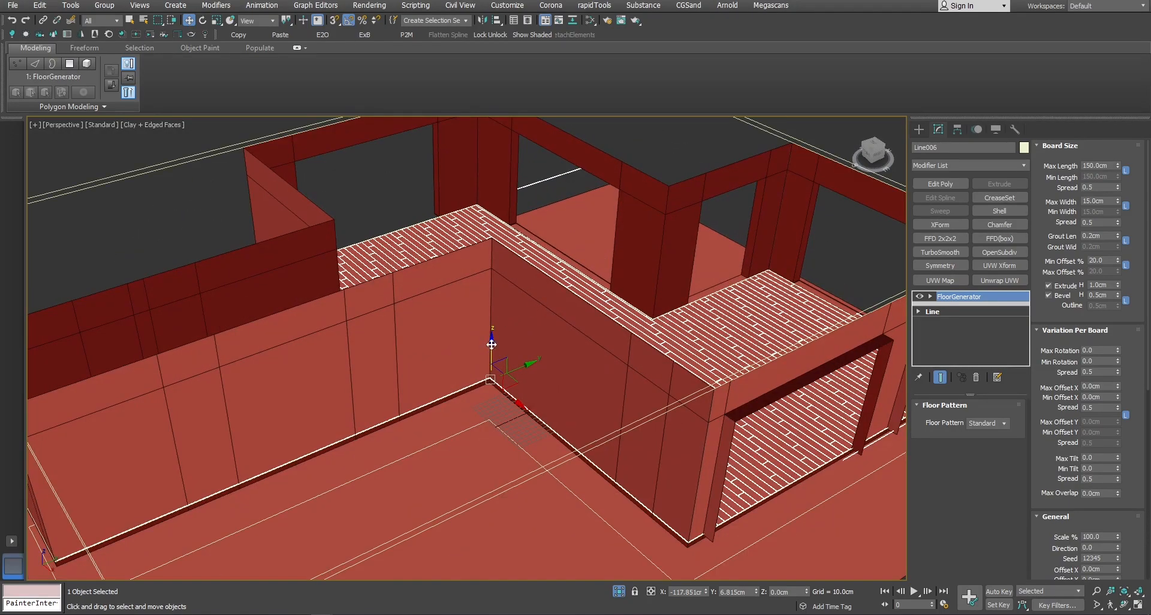
{"action": "middle_click_drag", "start_coordinate": [631, 391], "coordinate": [635, 381]}
{"action": "left_click", "coordinate": [573, 480]}
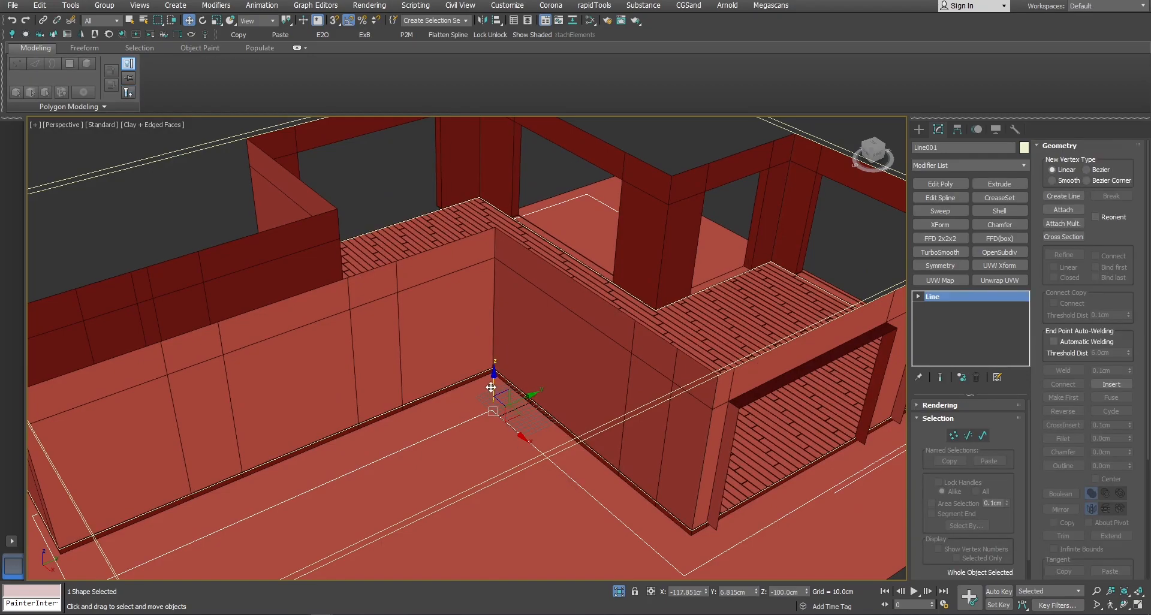
{"action": "left_click_drag", "start_coordinate": [493, 381], "coordinate": [495, 207], "text": "shift"}
{"action": "left_click", "coordinate": [541, 293]}
{"action": "left_click", "coordinate": [581, 355]}
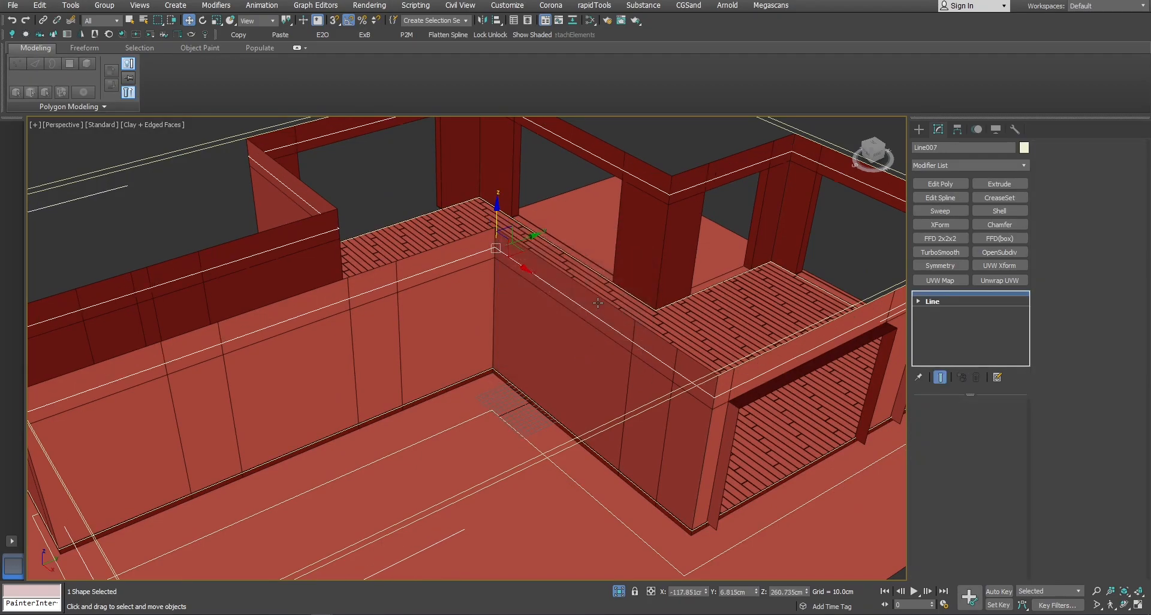
{"action": "middle_click_drag", "start_coordinate": [611, 293], "coordinate": [602, 296], "text": "alt"}
{"action": "right_click", "coordinate": [806, 592]}
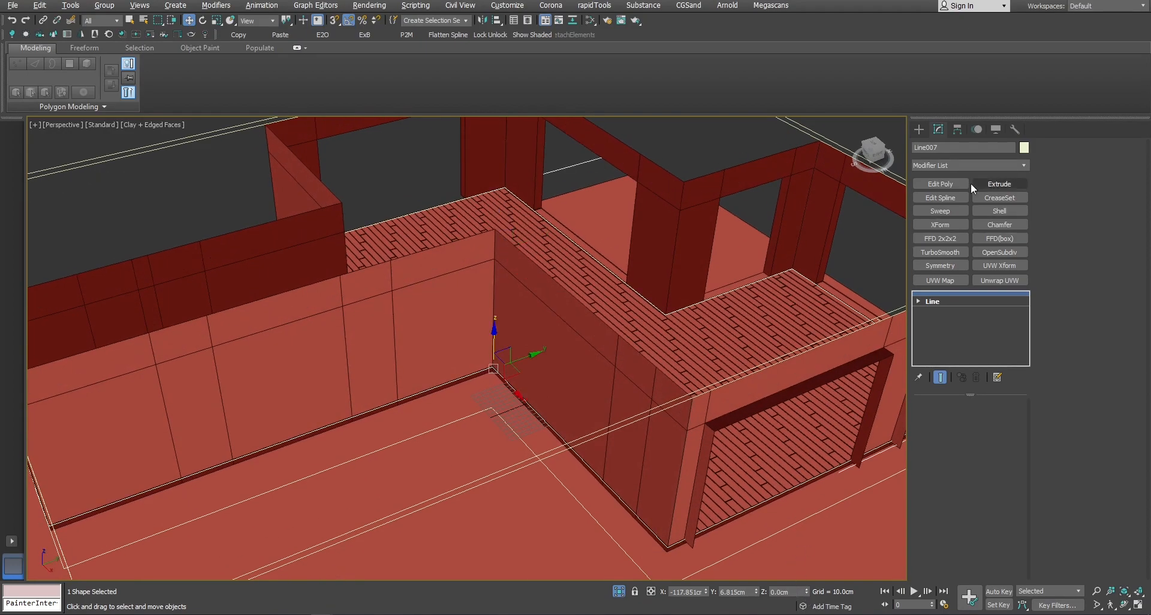
Apply an Edit Spline modifier to the new reference outline.
{"action": "left_click", "coordinate": [1022, 163]}
{"action": "left_click", "coordinate": [1021, 164]}
{"action": "left_click", "coordinate": [990, 164]}
{"action": "key", "text": "e"}
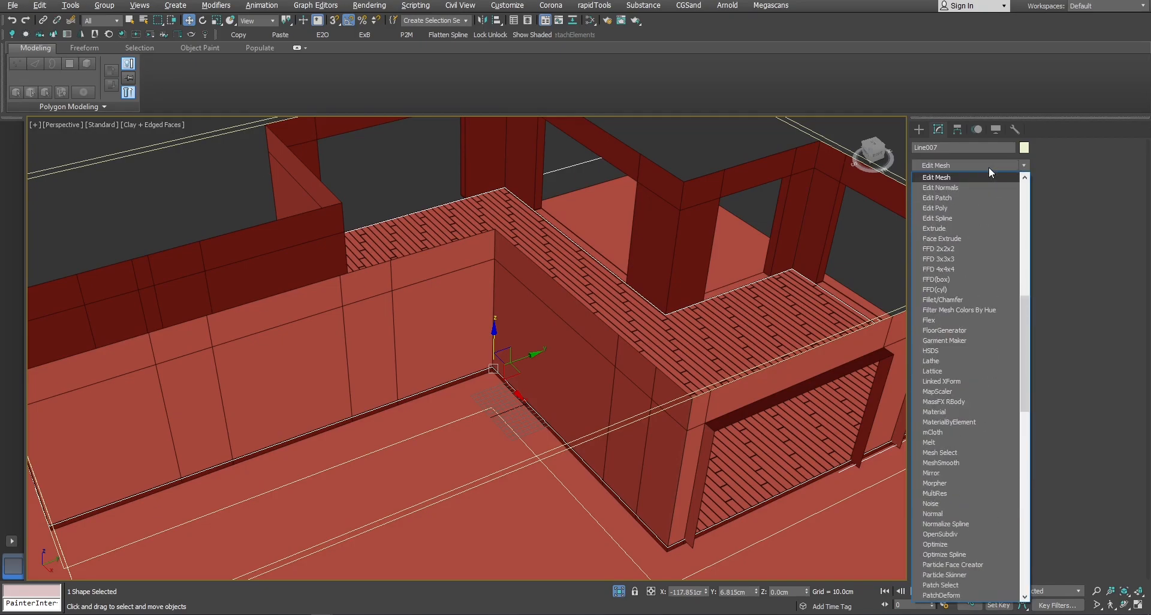
{"action": "left_click", "coordinate": [950, 218]}
Delete the outline's segments that run across the door and window openings and leave segment editing.
{"action": "middle_click_drag", "start_coordinate": [746, 254], "coordinate": [717, 277], "text": "alt"}
{"action": "key", "text": "2"}
{"action": "left_click", "coordinate": [607, 225], "text": "ctrl"}
{"action": "left_click", "coordinate": [425, 172], "text": "ctrl"}
{"action": "middle_click_drag", "start_coordinate": [606, 233], "coordinate": [635, 239], "text": "alt"}
{"action": "middle_click_drag", "start_coordinate": [635, 238], "coordinate": [460, 230]}
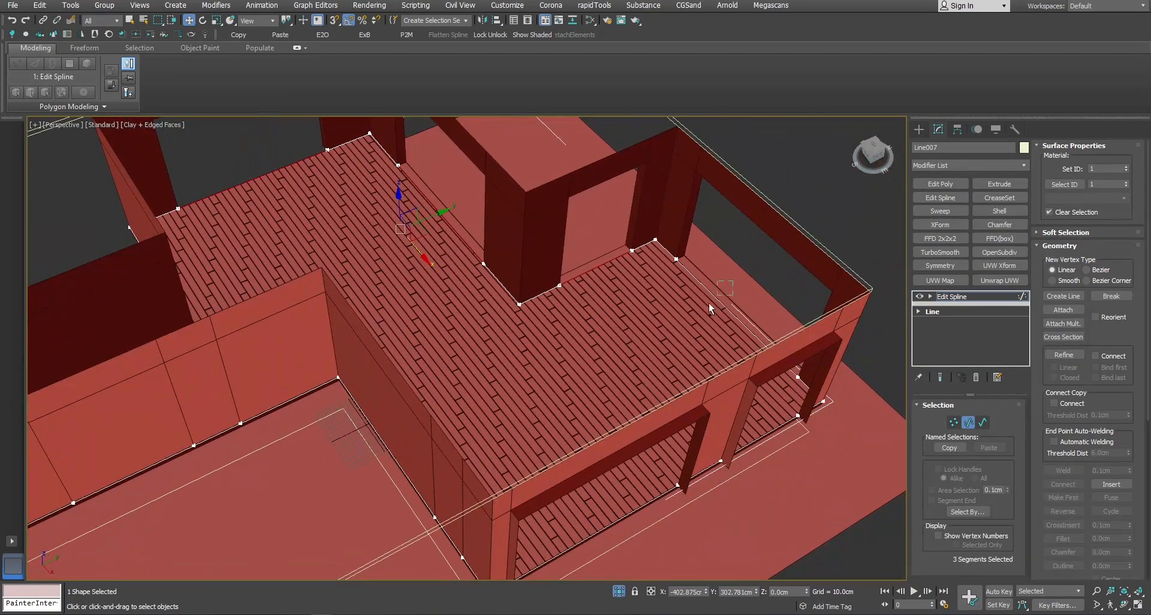
{"action": "left_click", "coordinate": [718, 297], "text": "ctrl"}
{"action": "middle_click_drag", "start_coordinate": [733, 405], "coordinate": [750, 408], "text": "alt"}
{"action": "left_click", "coordinate": [654, 524], "text": "ctrl"}
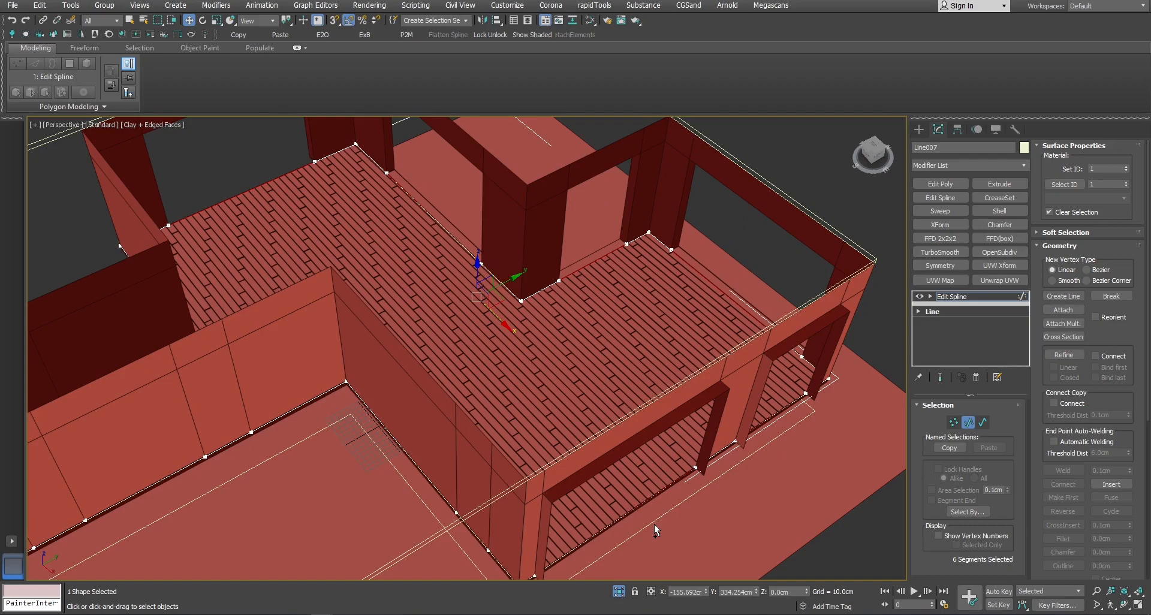
{"action": "left_click", "coordinate": [1011, 298]}
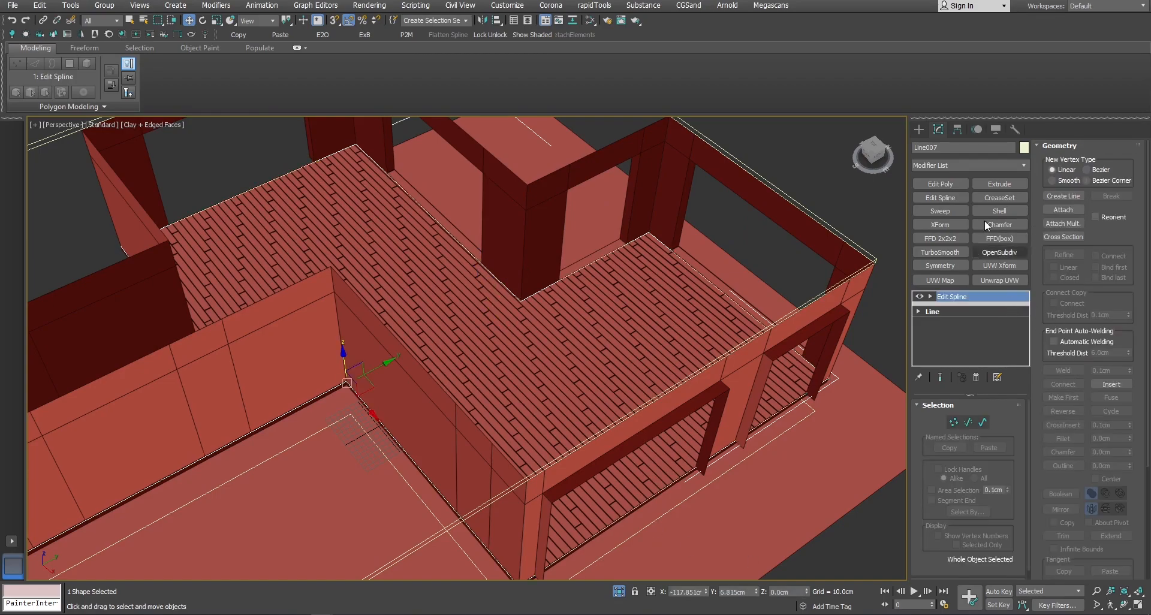
Apply a Sweep modifier with the built-in Angle section to the outline and align its pivot to the section's lower-left corner.
{"action": "left_click", "coordinate": [970, 166]}
{"action": "key", "text": "s"}
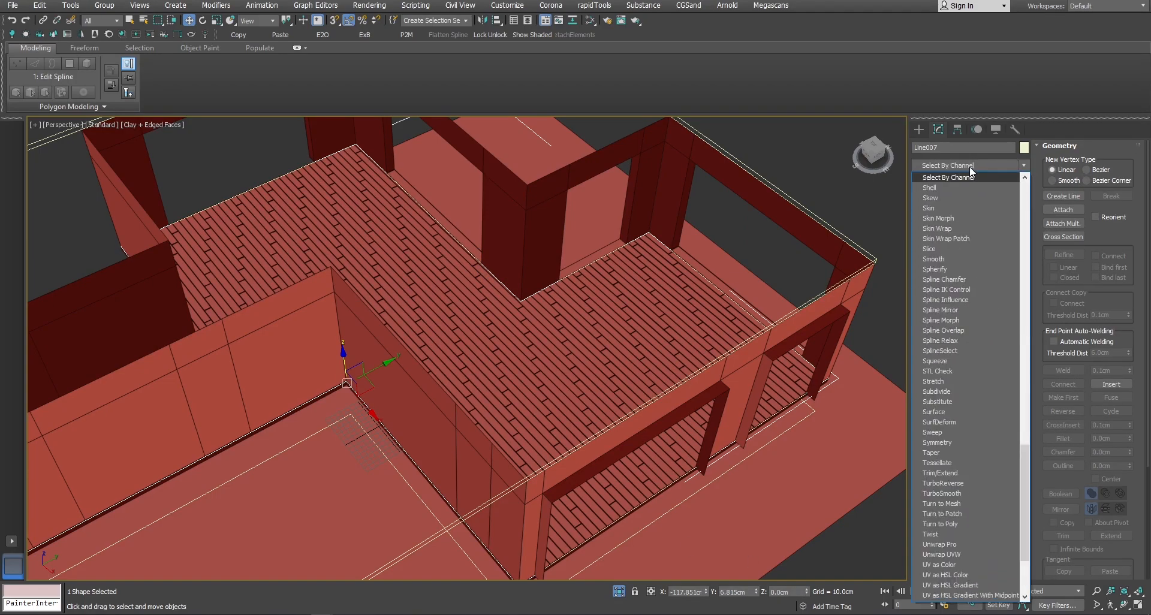
{"action": "left_click", "coordinate": [941, 432]}
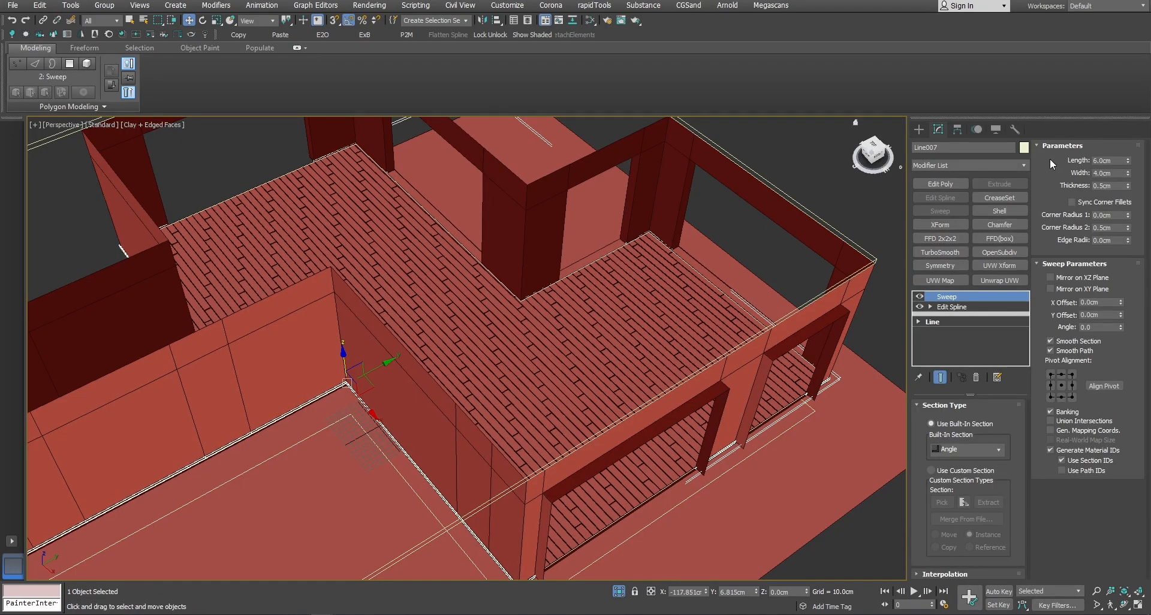
{"action": "double_click", "coordinate": [1114, 159]}
{"action": "left_click", "coordinate": [1050, 397]}
Set the baseboard sweep's length to 10 cm and its width to 1.5 cm.
{"action": "key", "text": "z"}
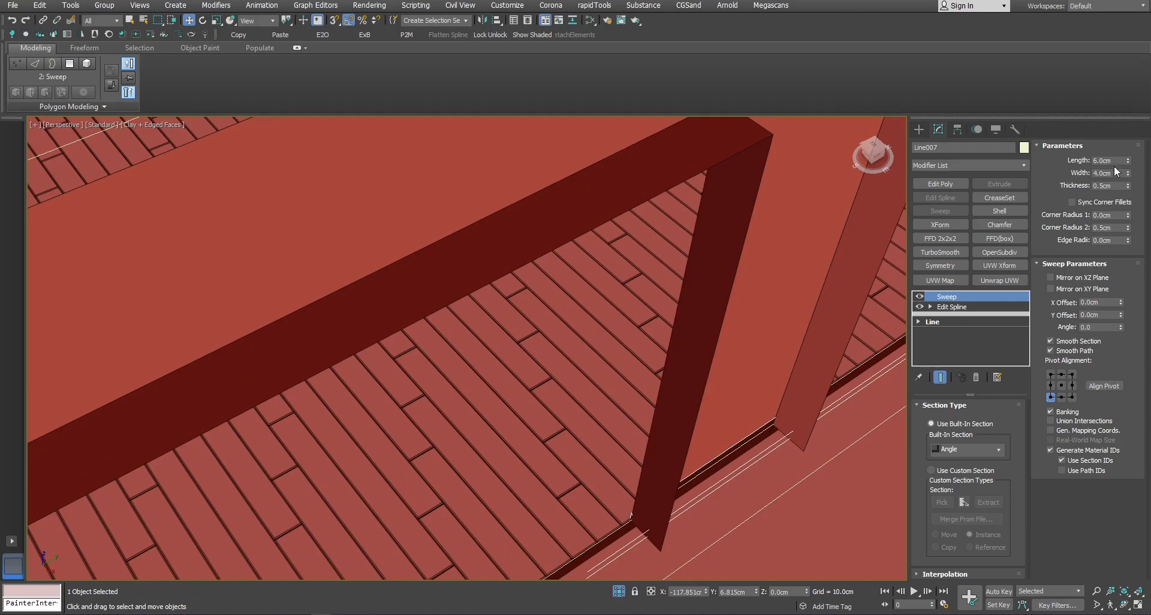
{"action": "type", "text": "10"}
{"action": "key", "text": "Tab"}
{"action": "type", "text": "1"}
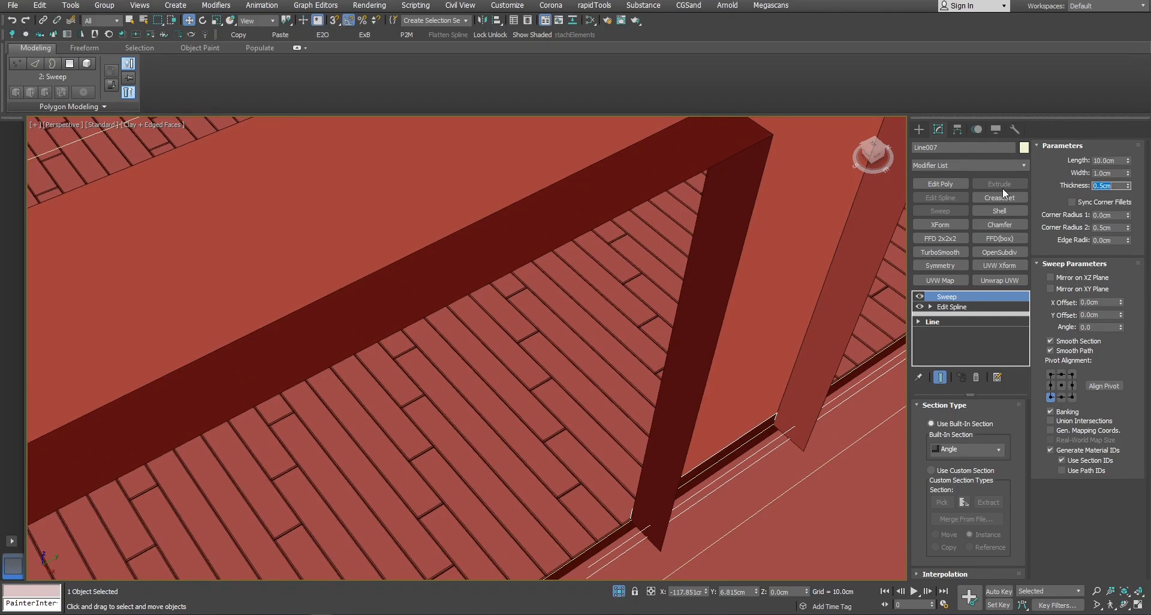
{"action": "key", "text": "Return"}
{"action": "scroll", "coordinate": [499, 207], "scroll_direction": "down", "scroll_amount": 5}
{"action": "scroll", "coordinate": [500, 208], "scroll_direction": "up", "scroll_amount": 5}
{"action": "double_click", "coordinate": [1114, 173]}
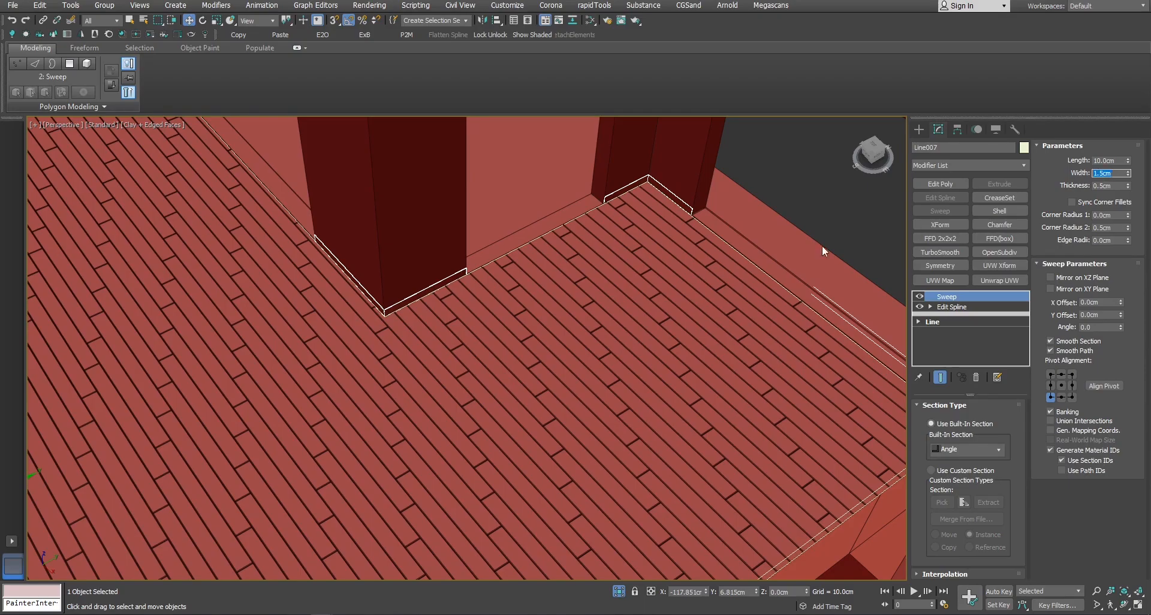
{"action": "scroll", "coordinate": [577, 293], "scroll_direction": "up", "scroll_amount": 8}
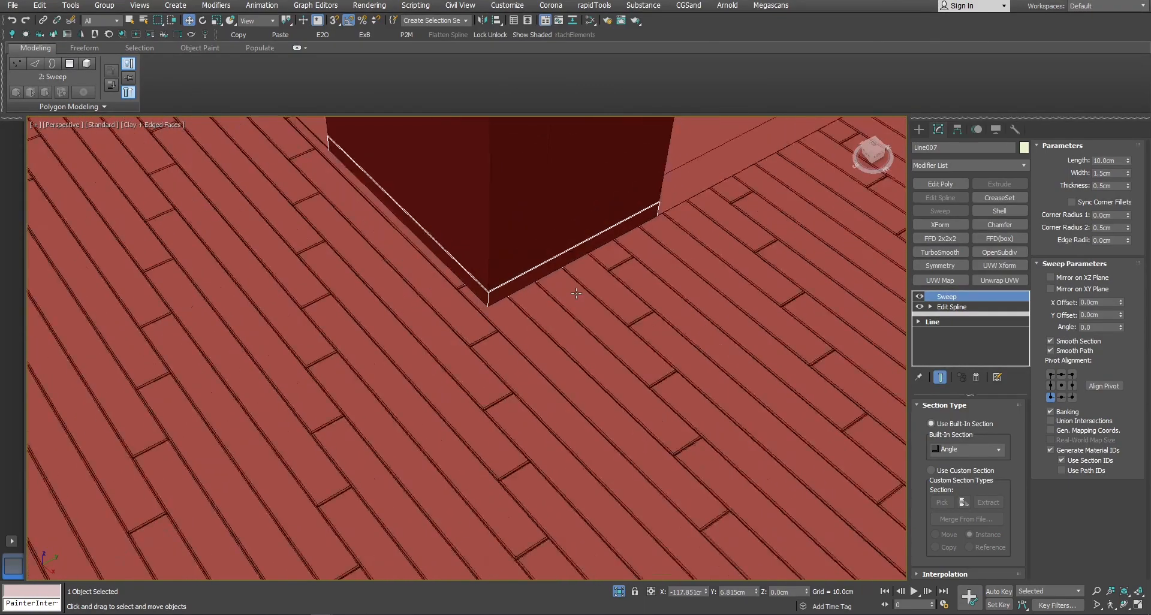
{"action": "scroll", "coordinate": [576, 293], "scroll_direction": "down", "scroll_amount": 8}
Hide the floor plan plane beneath the apartment model.
{"action": "left_click", "coordinate": [522, 295]}
{"action": "scroll", "coordinate": [599, 248], "scroll_direction": "up", "scroll_amount": 5}
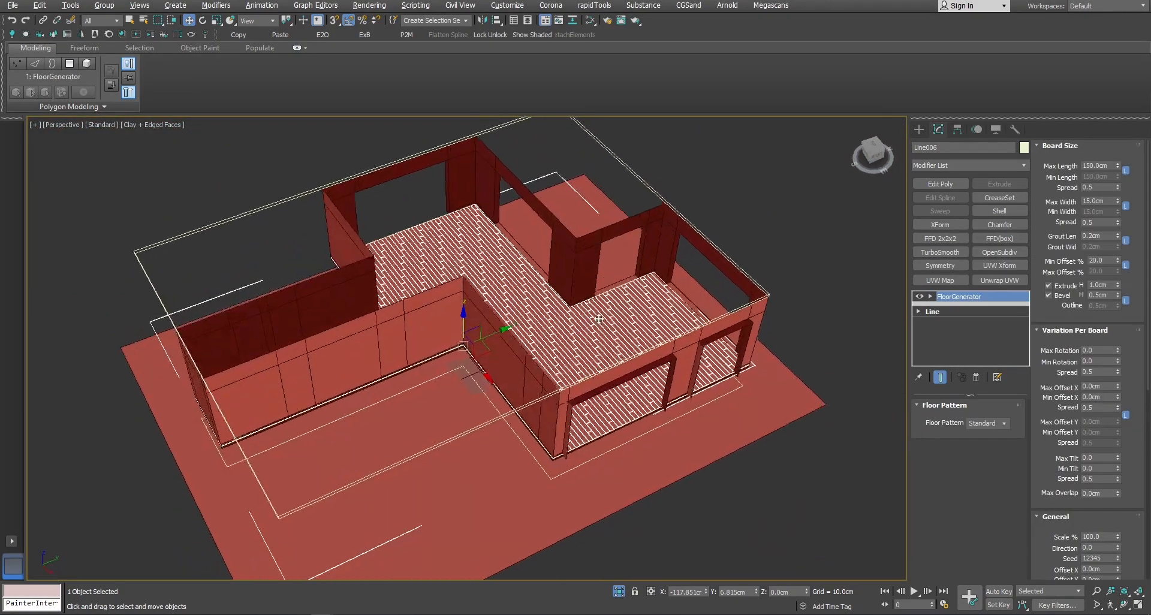
{"action": "right_click", "coordinate": [509, 319]}
{"action": "left_click", "coordinate": [547, 278]}
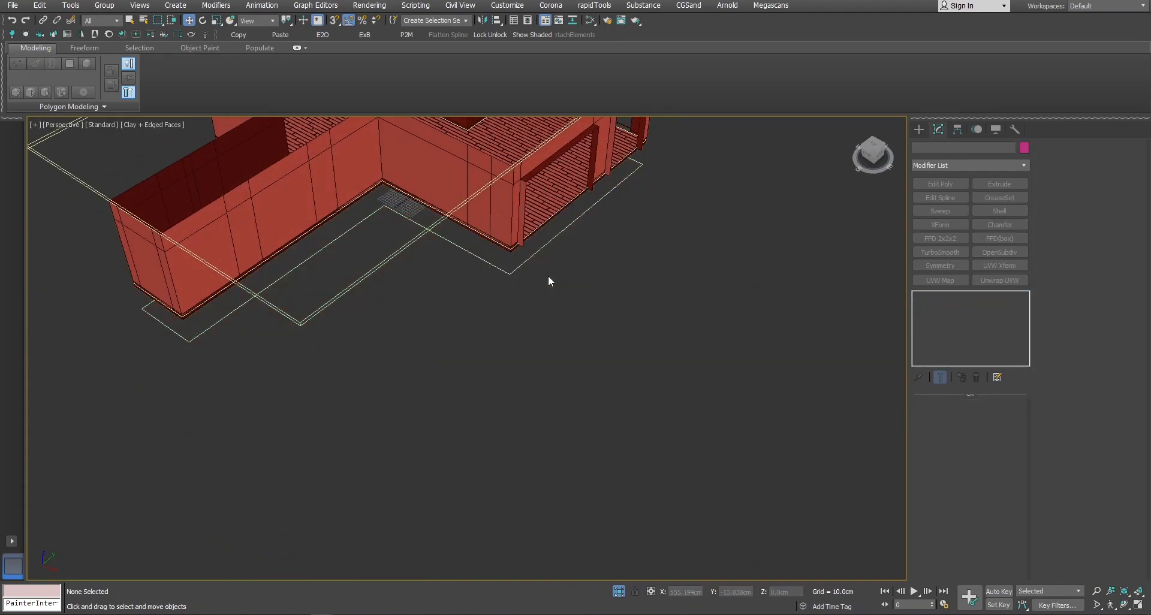
Move the base spline along X well clear of the apartment model.
{"action": "scroll", "coordinate": [479, 306], "scroll_direction": "down", "scroll_amount": 8}
{"action": "left_click", "coordinate": [445, 318]}
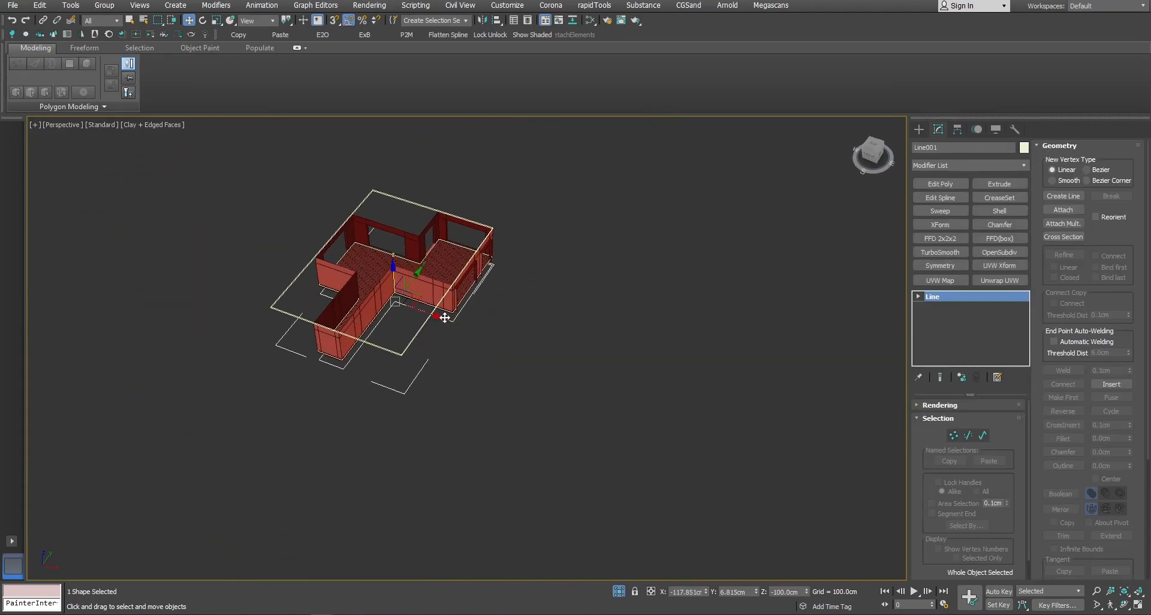
{"action": "left_click_drag", "start_coordinate": [438, 317], "coordinate": [635, 392]}
{"action": "middle_click_drag", "start_coordinate": [635, 393], "coordinate": [648, 413], "text": "alt"}
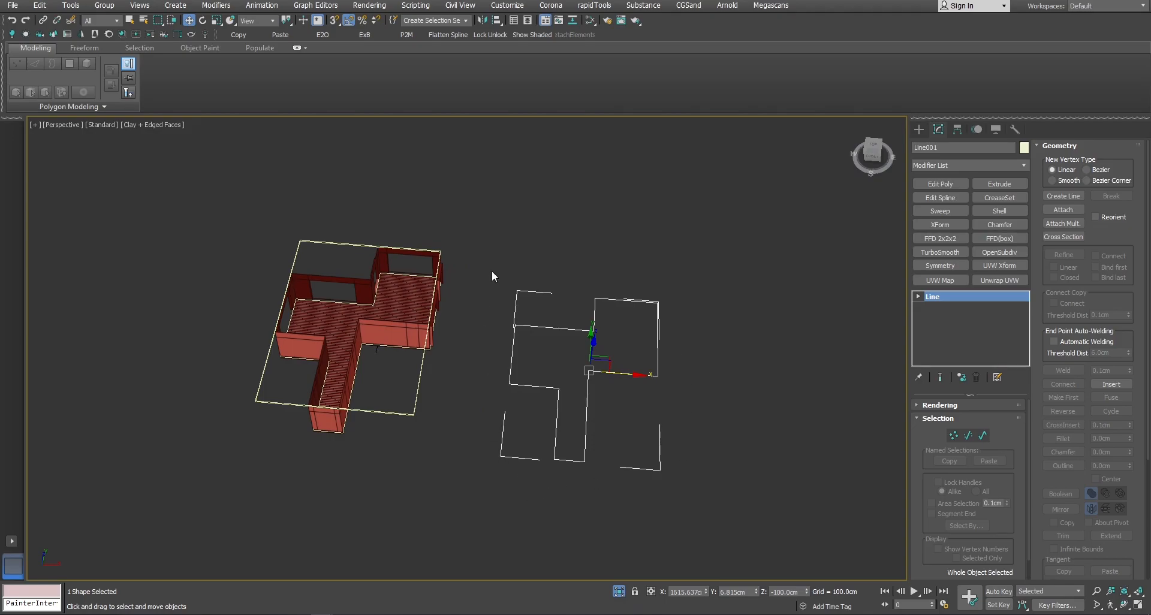
Move groups of the base spline's vertices to widen the large room and slant its rear walls, and leave vertex editing.
{"action": "key", "text": "1"}
{"action": "left_click_drag", "start_coordinate": [696, 318], "coordinate": [756, 308]}
{"action": "left_click_drag", "start_coordinate": [563, 275], "coordinate": [757, 315]}
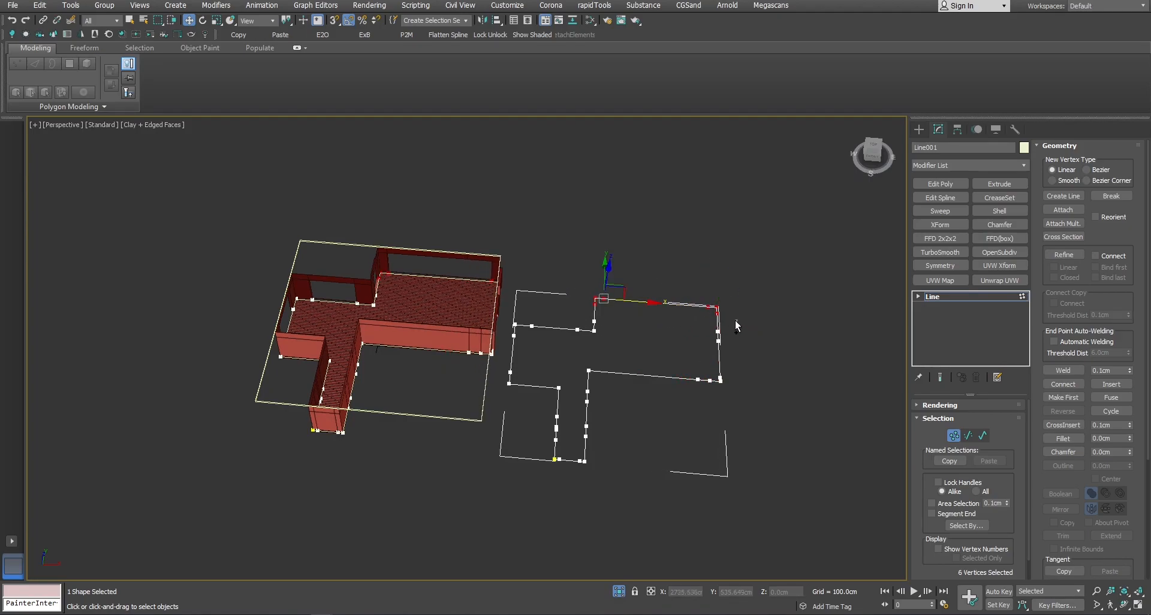
{"action": "middle_click_drag", "start_coordinate": [590, 274], "coordinate": [658, 224], "text": "alt"}
{"action": "left_click_drag", "start_coordinate": [659, 225], "coordinate": [660, 224]}
{"action": "middle_click_drag", "start_coordinate": [661, 224], "coordinate": [631, 231], "text": "alt"}
{"action": "left_click_drag", "start_coordinate": [616, 193], "coordinate": [658, 272]}
{"action": "middle_click_drag", "start_coordinate": [611, 237], "coordinate": [604, 336]}
{"action": "middle_click_drag", "start_coordinate": [605, 336], "coordinate": [574, 358], "text": "alt"}
{"action": "mouse_move", "coordinate": [578, 347]}
{"action": "left_mouse_down"}
{"action": "mouse_move", "coordinate": [602, 372]}
{"action": "mouse_move", "coordinate": [597, 358]}
{"action": "left_mouse_up"}
{"action": "middle_click_drag", "start_coordinate": [597, 359], "coordinate": [558, 300], "text": "alt"}
{"action": "left_click_drag", "start_coordinate": [557, 300], "coordinate": [688, 360]}
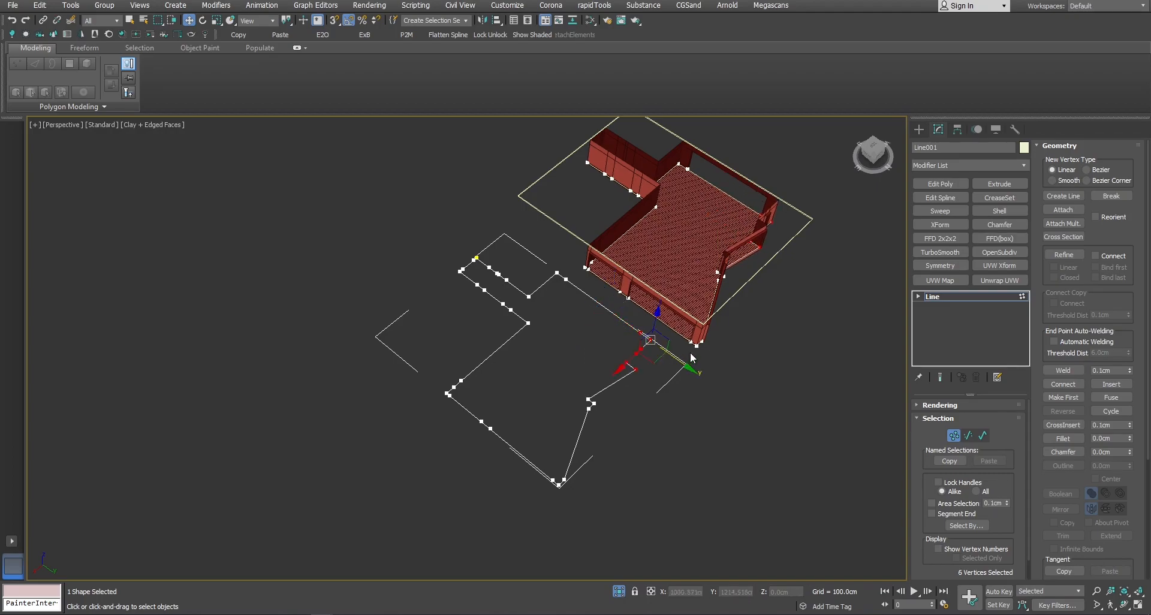
{"action": "left_click", "coordinate": [953, 301]}
Examine how the floor, walls, openings and baseboards follow the reshaped base spline, and select the wall object.
{"action": "middle_click_drag", "start_coordinate": [758, 327], "coordinate": [584, 342], "text": "alt"}
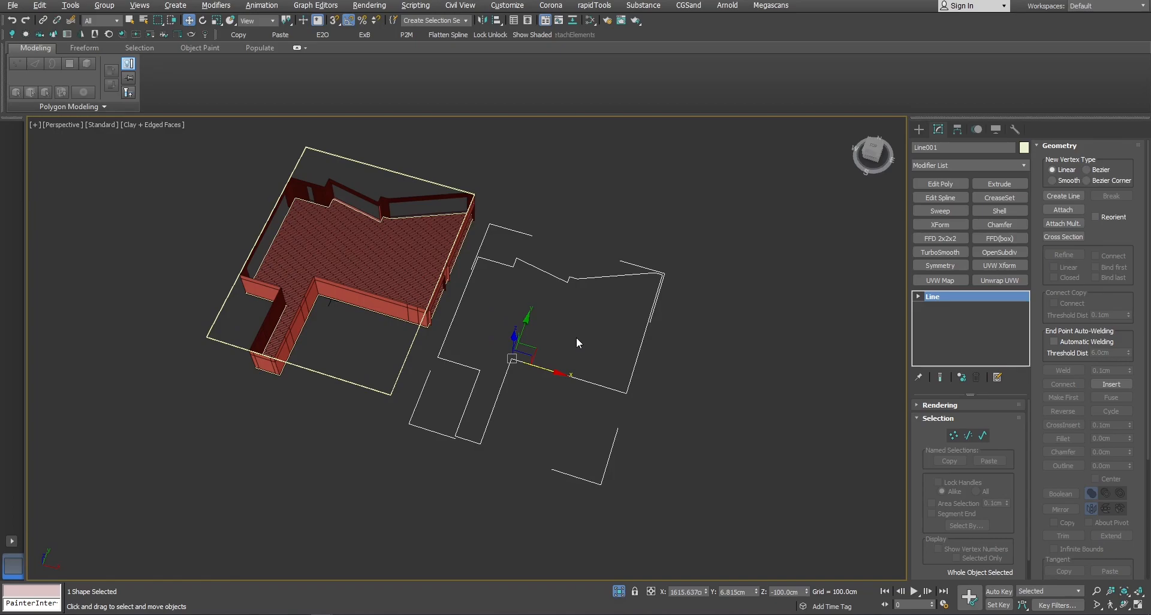
{"action": "middle_click_drag", "start_coordinate": [439, 306], "coordinate": [430, 278], "text": "alt"}
{"action": "scroll", "coordinate": [295, 242], "scroll_direction": "up", "scroll_amount": 6}
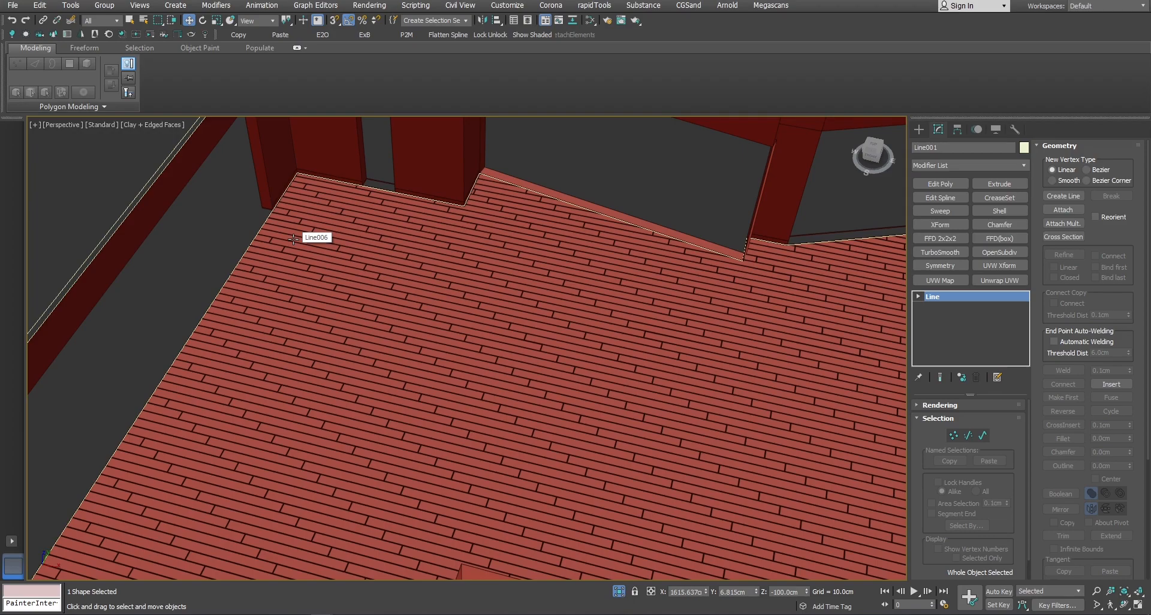
{"action": "scroll", "coordinate": [294, 239], "scroll_direction": "down", "scroll_amount": 10}
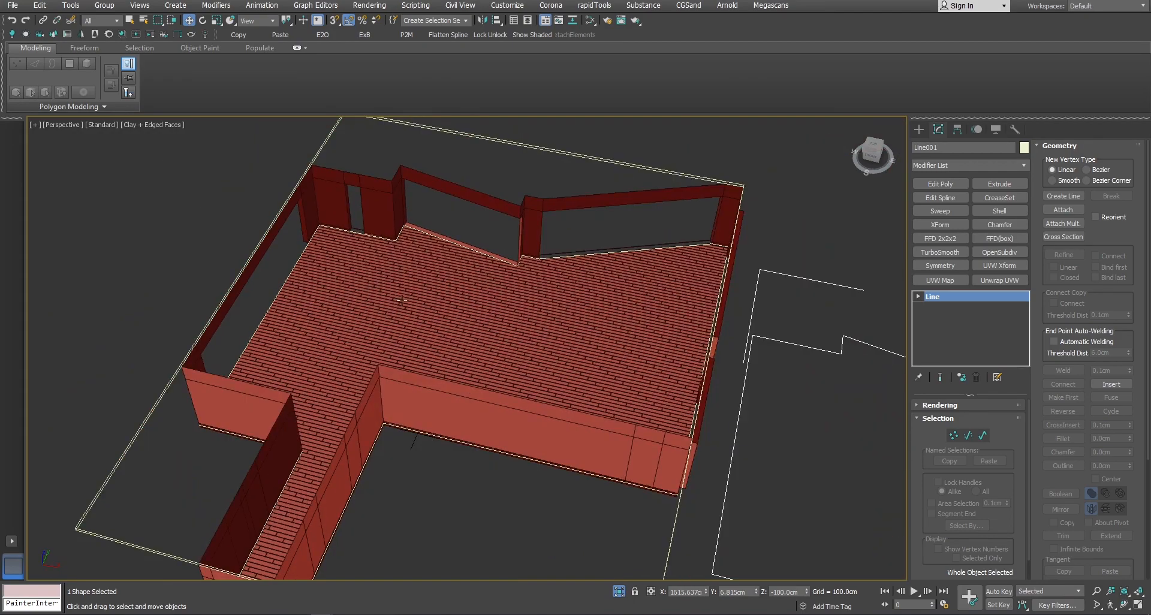
{"action": "middle_click_drag", "start_coordinate": [404, 259], "coordinate": [414, 303]}
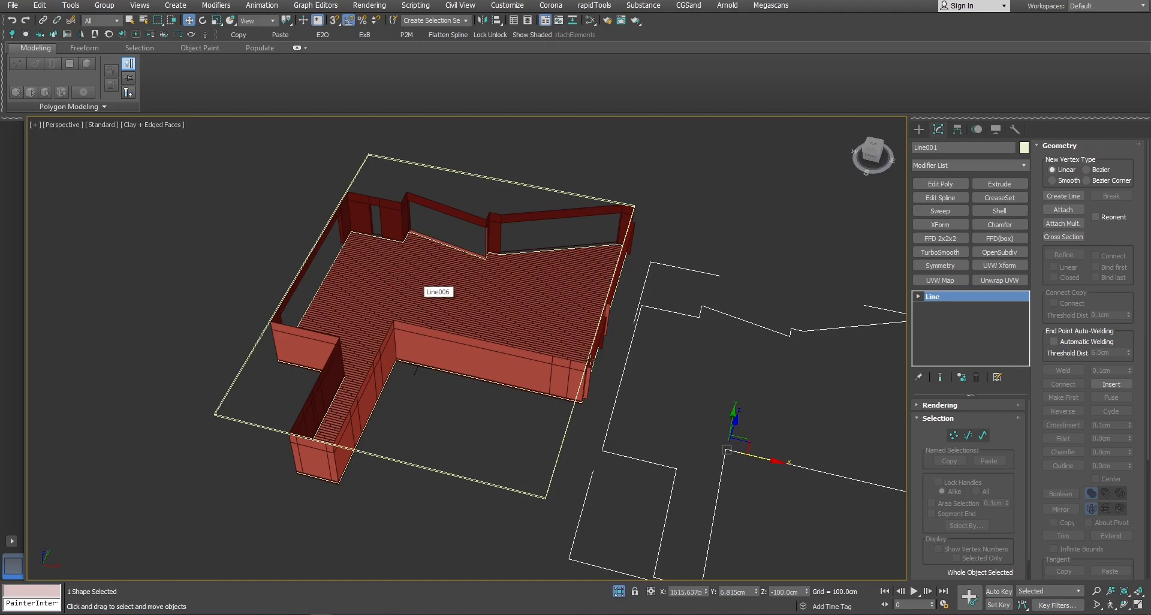
{"action": "left_click", "coordinate": [768, 236]}
{"action": "middle_click_drag", "start_coordinate": [789, 306], "coordinate": [707, 268]}
{"action": "scroll", "coordinate": [706, 269], "scroll_direction": "down", "scroll_amount": 3}
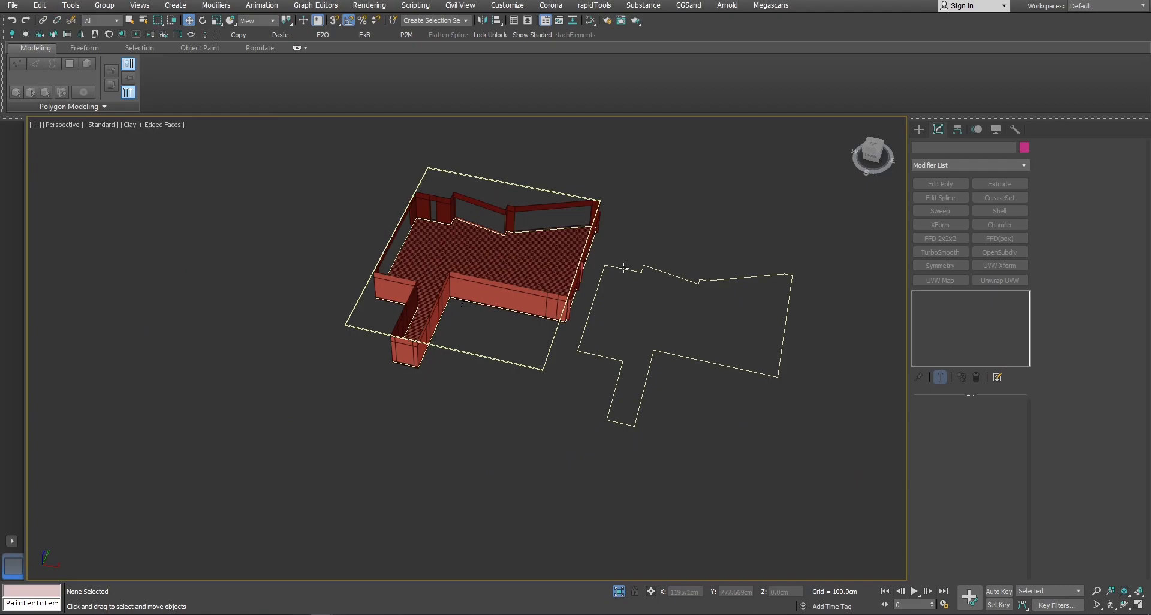
{"action": "middle_click_drag", "start_coordinate": [624, 268], "coordinate": [635, 265], "text": "alt"}
{"action": "scroll", "coordinate": [445, 238], "scroll_direction": "up", "scroll_amount": 3}
{"action": "middle_click_drag", "start_coordinate": [564, 282], "coordinate": [522, 204], "text": "alt"}
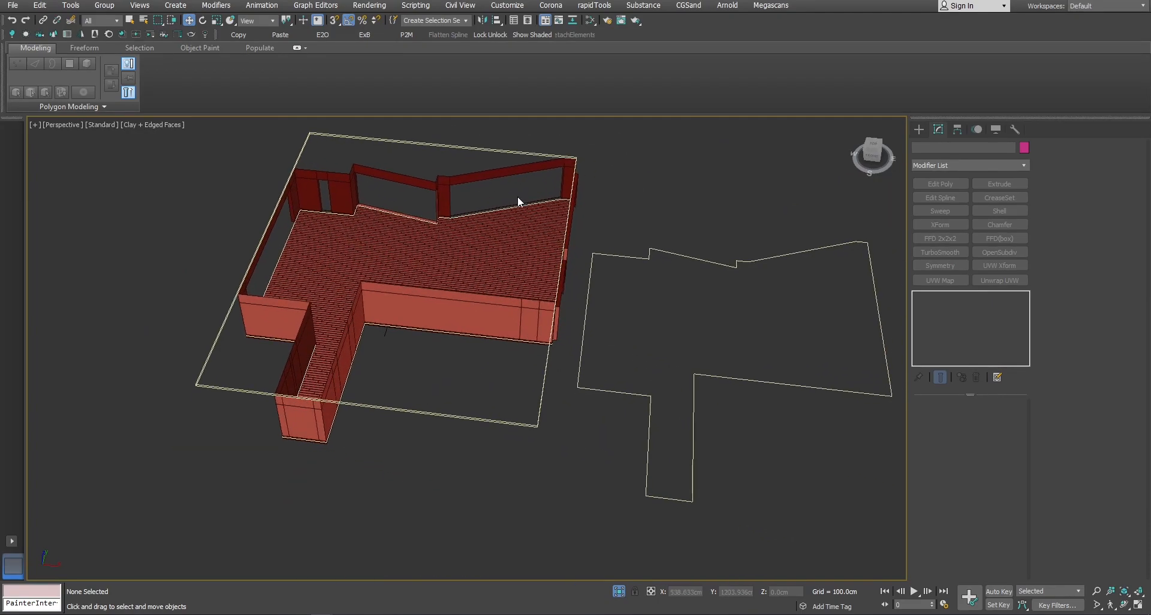
{"action": "left_click", "coordinate": [448, 189]}
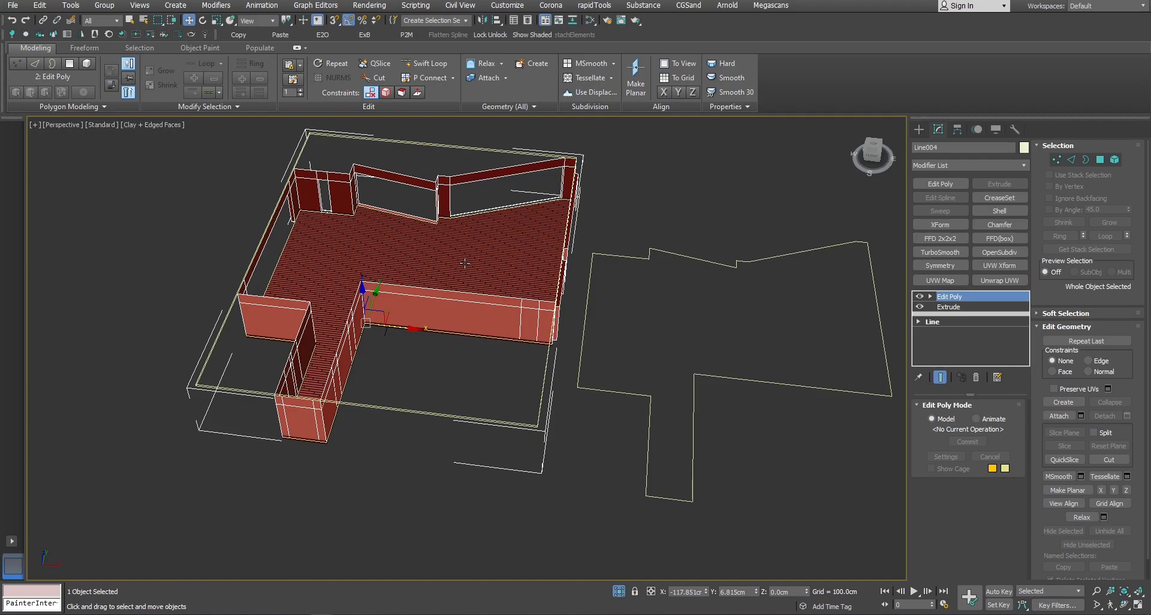